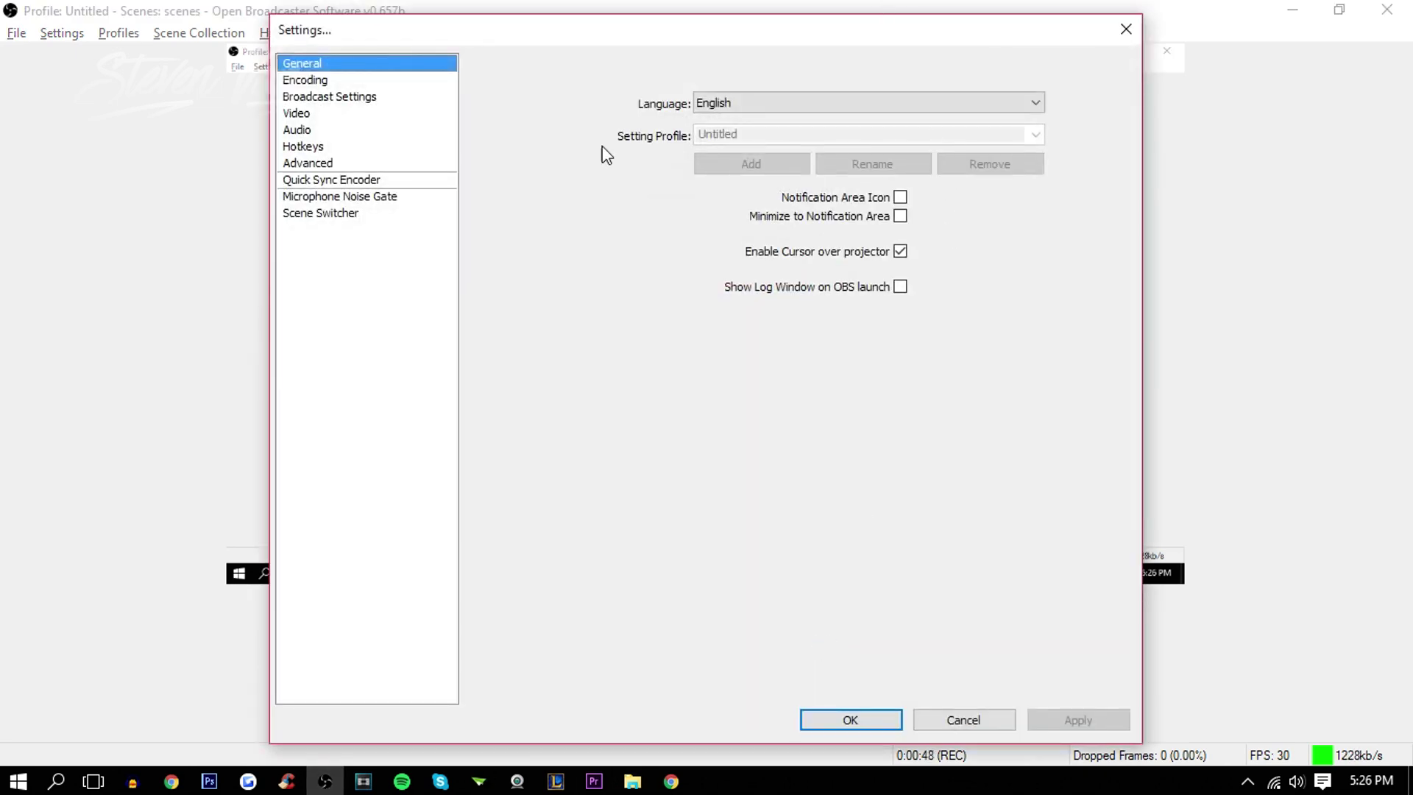
left_click(769, 107)
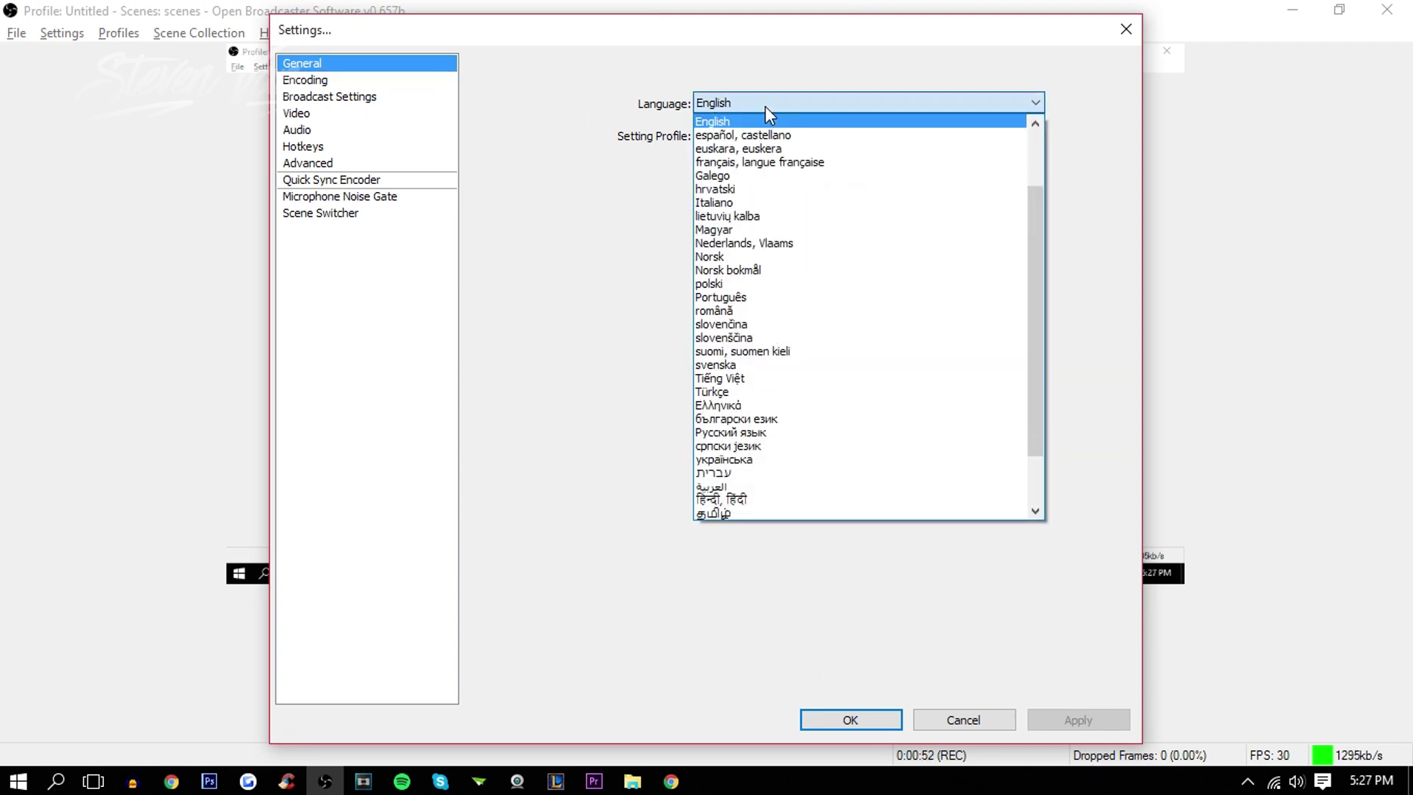
left_click(766, 106)
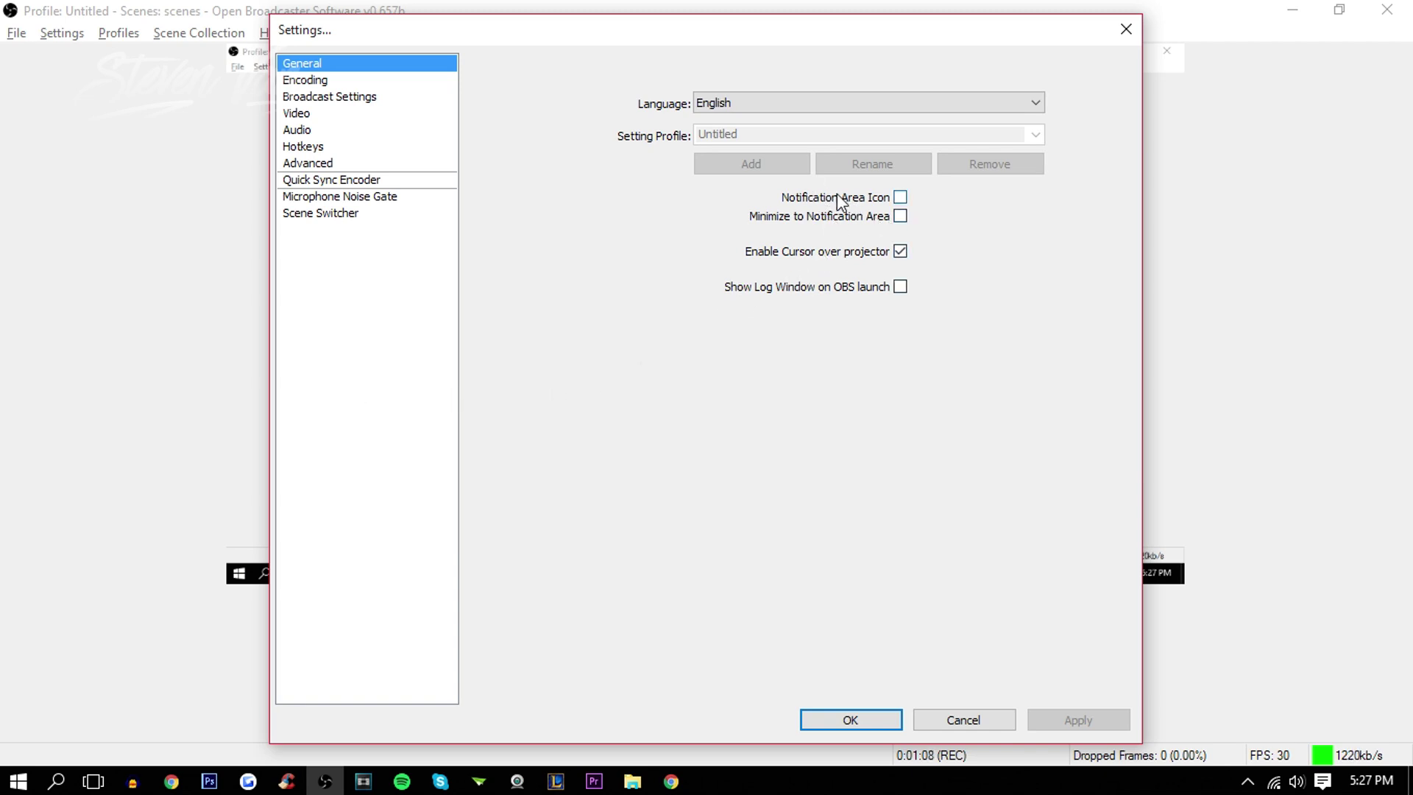
left_click(1248, 780)
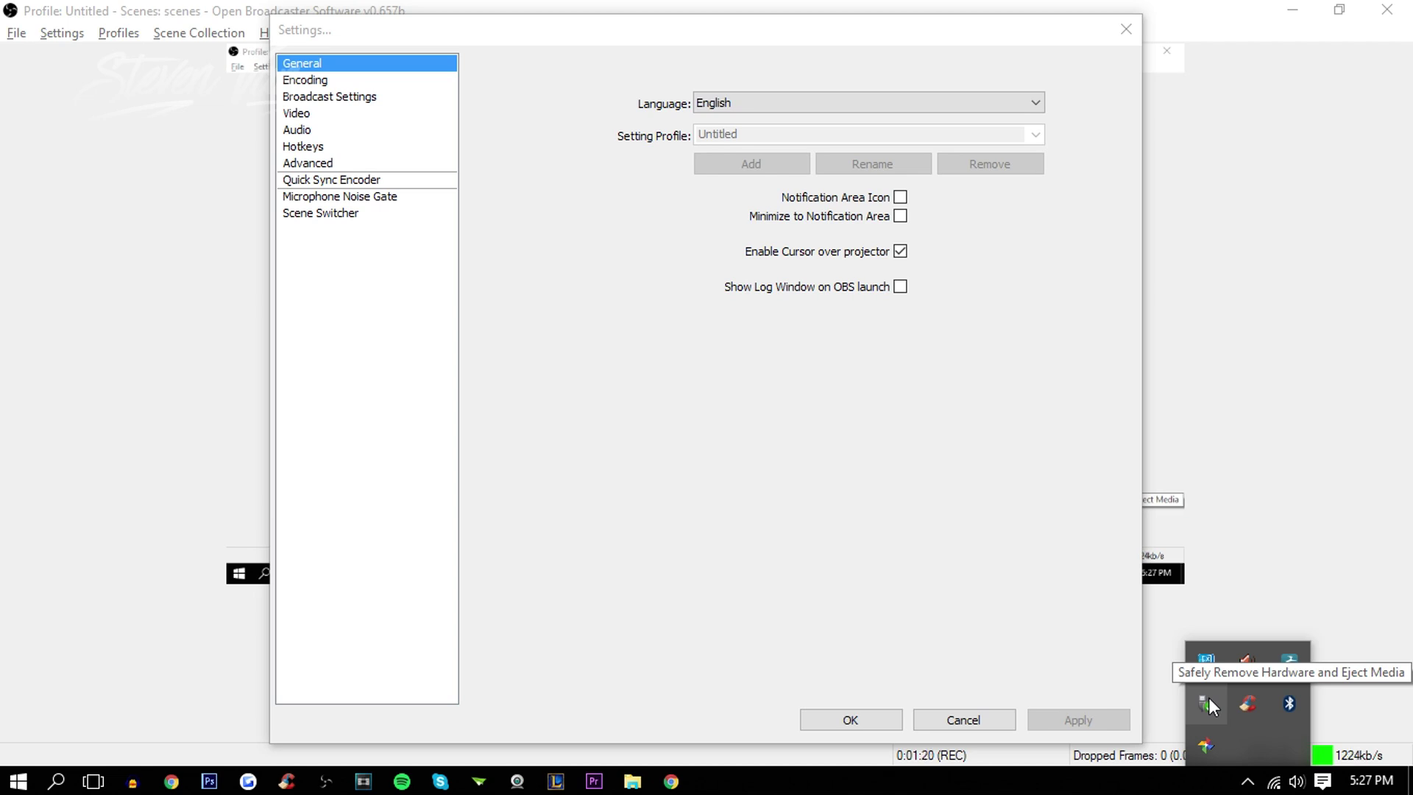
left_click(687, 466)
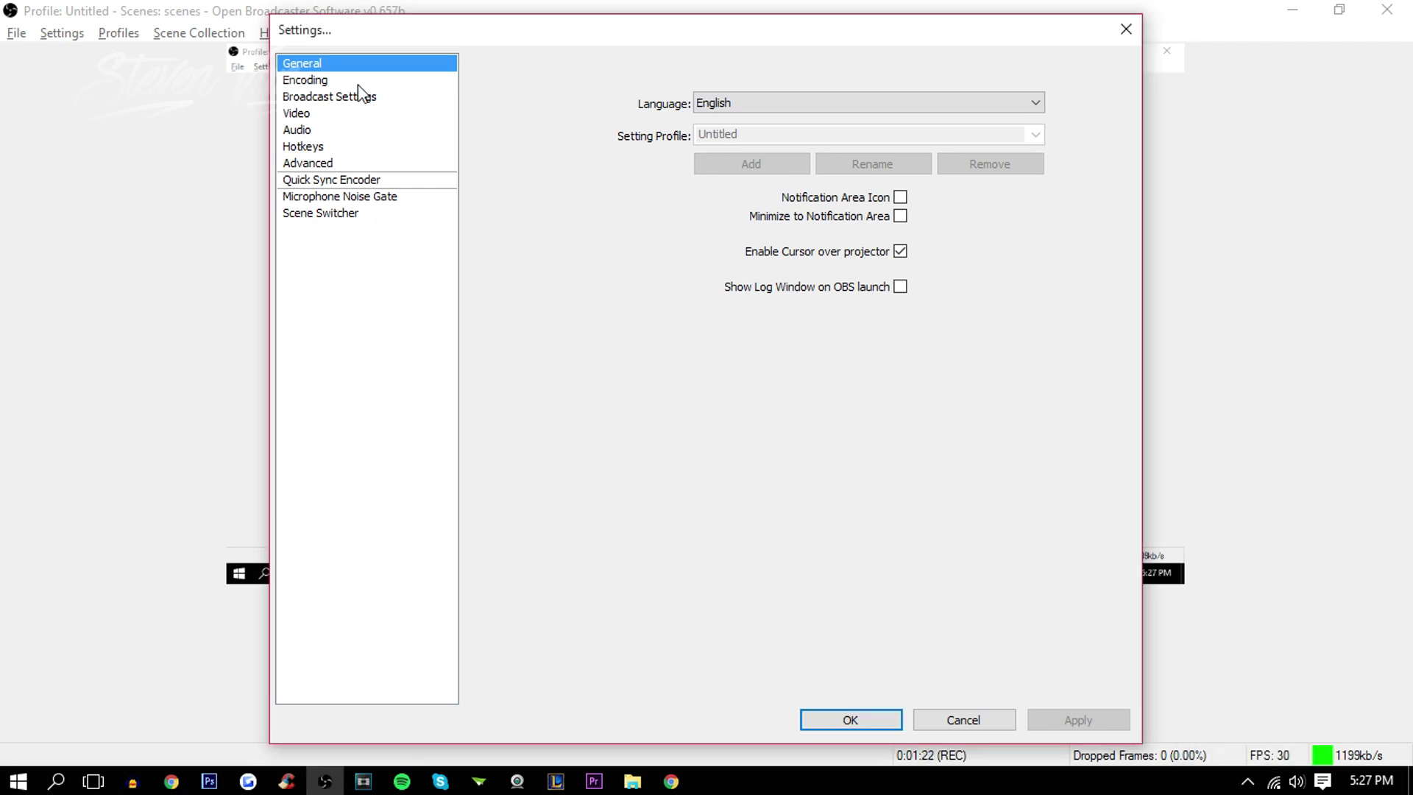
- On the Encoding page, keep the AAC audio at 320 bitrate and stereo
left_click(359, 86)
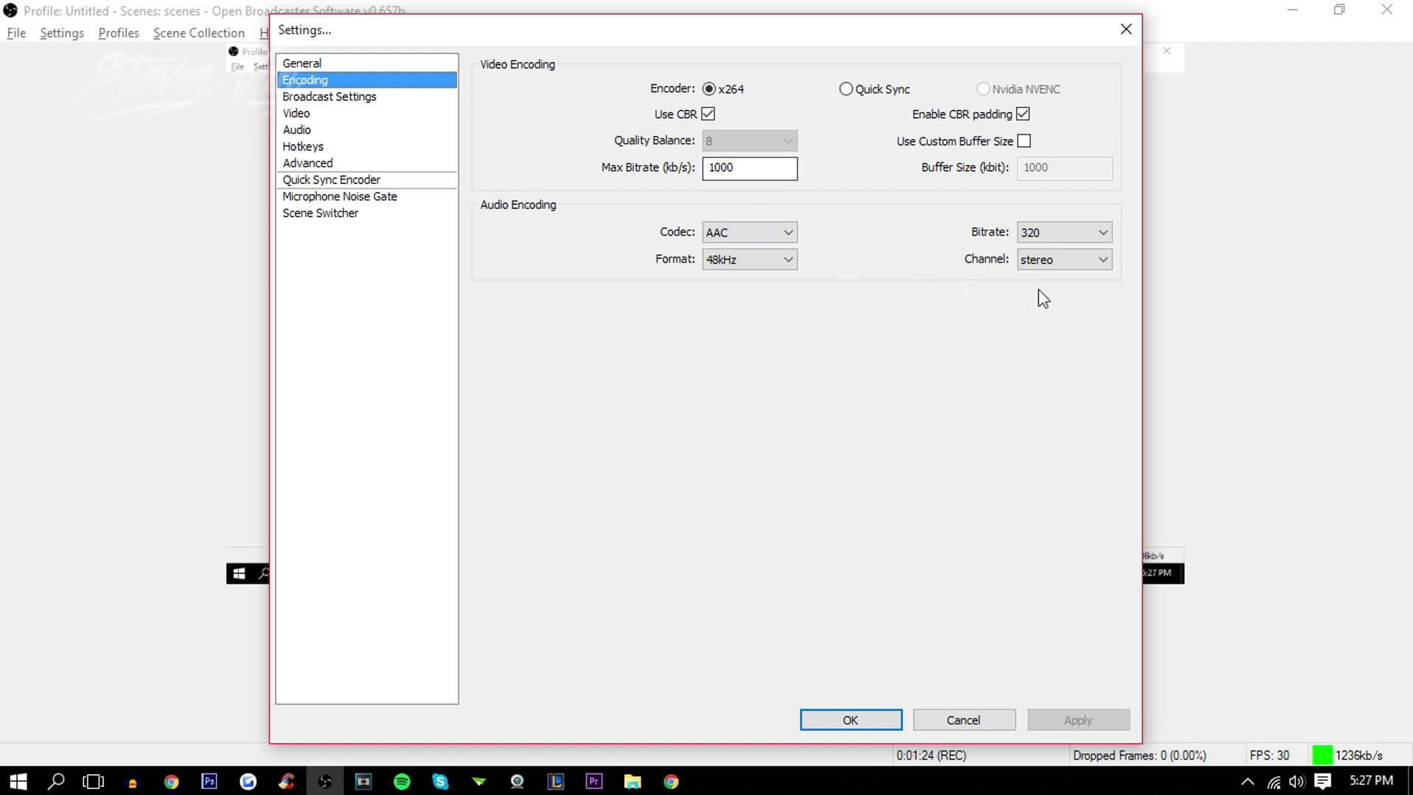
left_click(1057, 237)
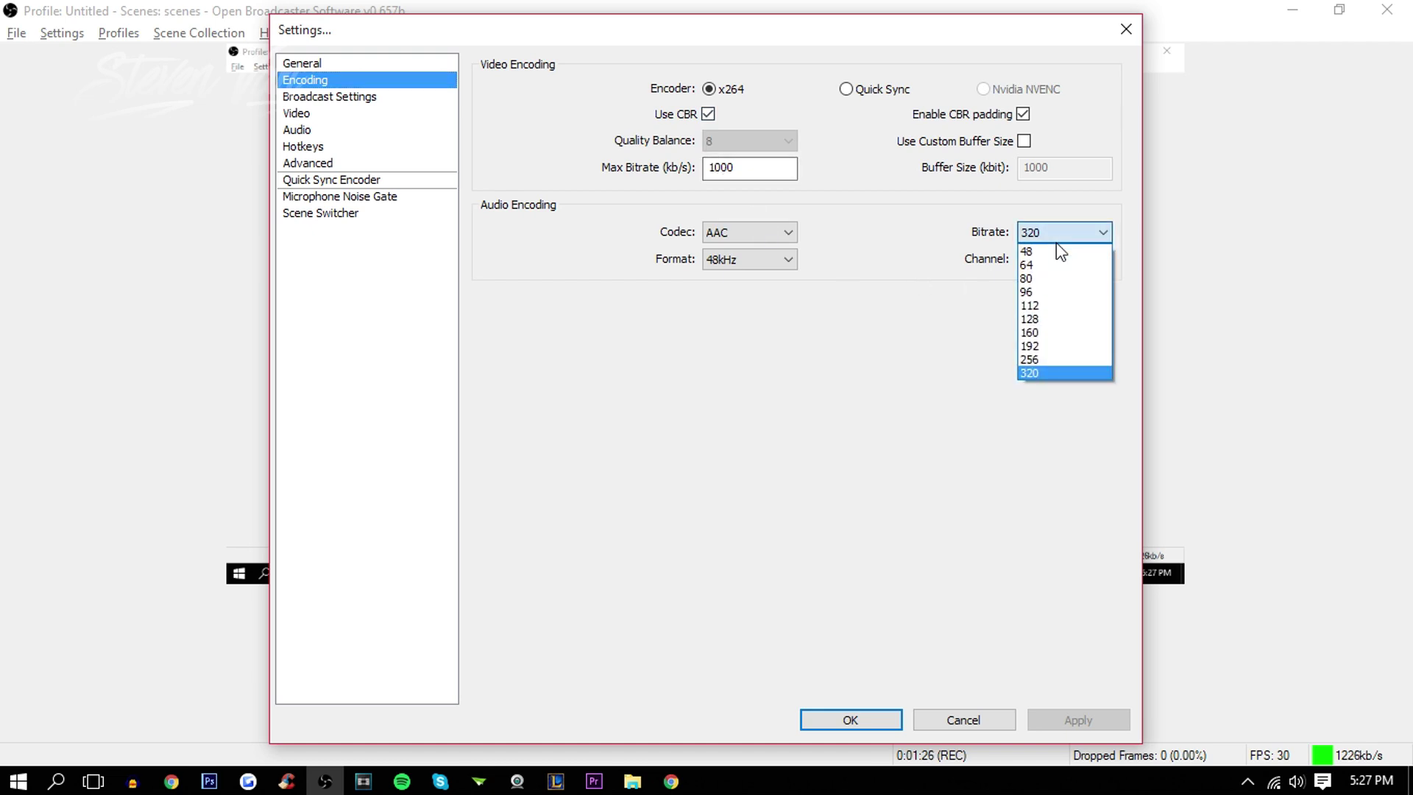
left_click(1056, 240)
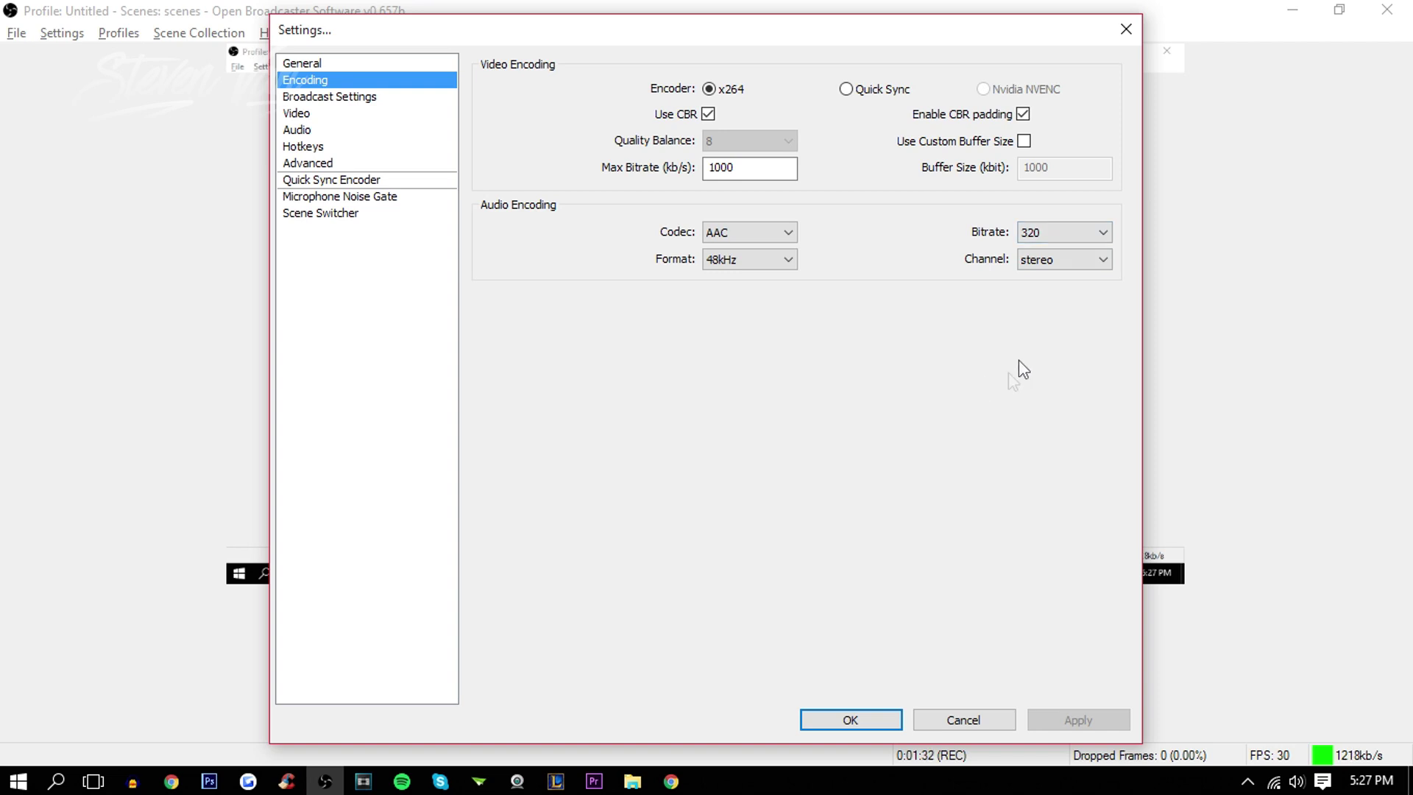
left_click(1055, 261)
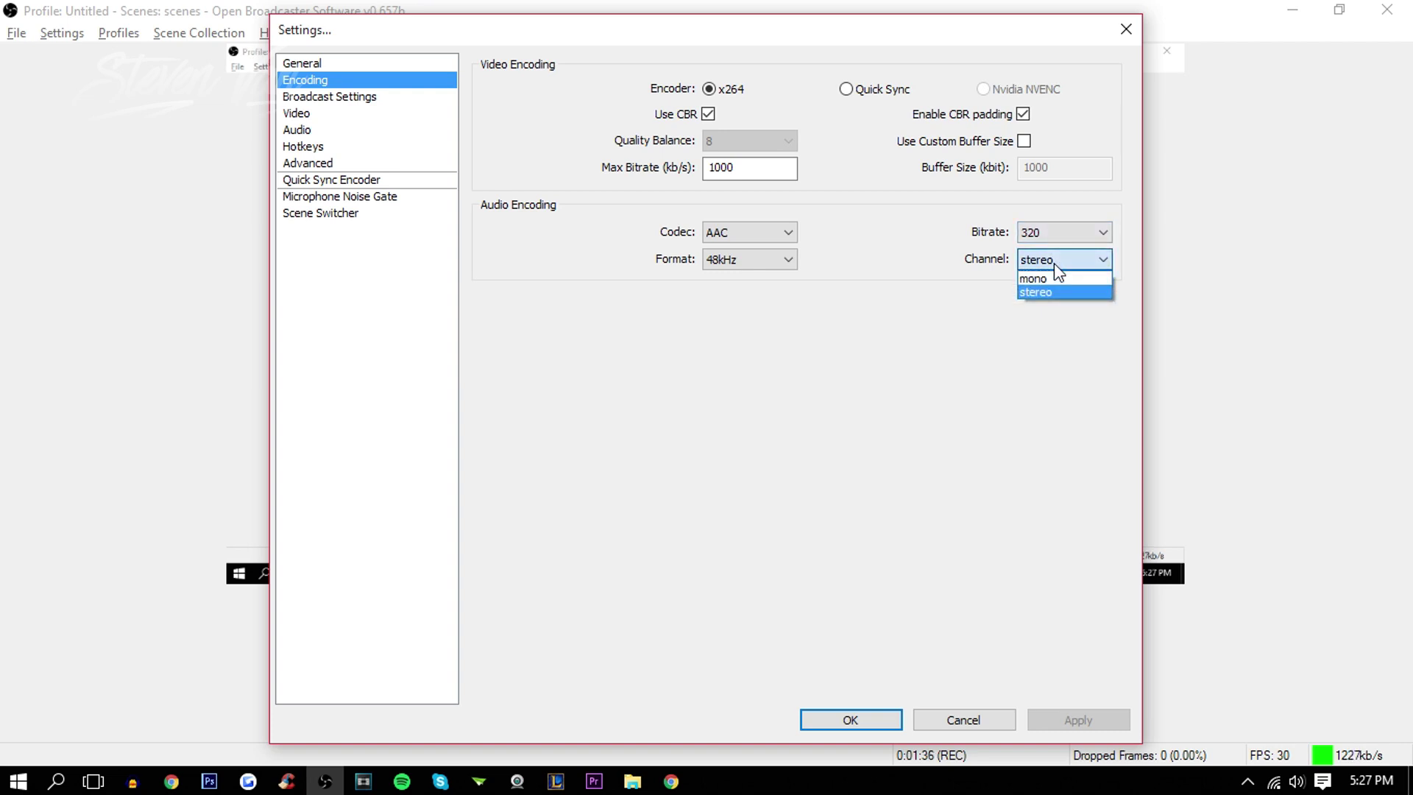
left_click(1054, 263)
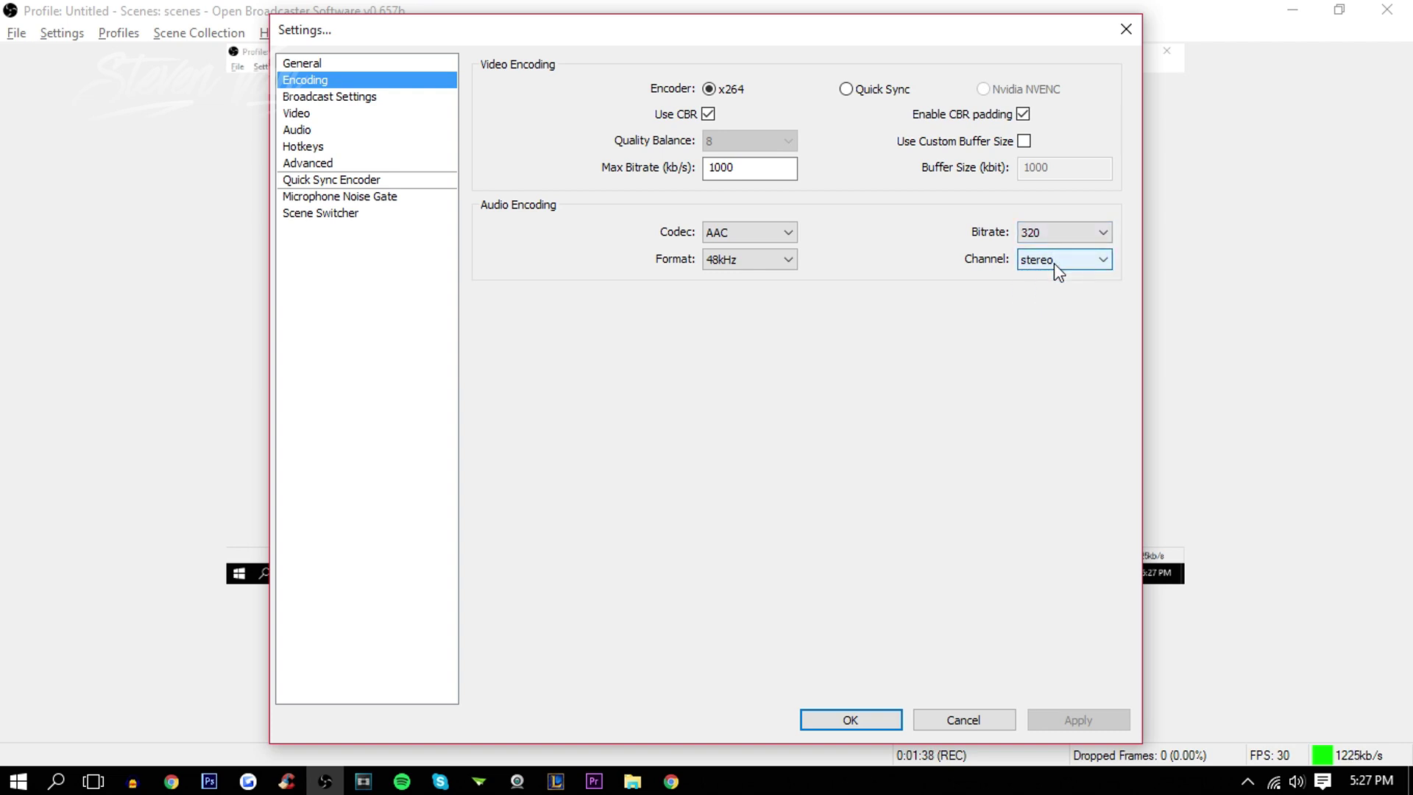
left_click(1054, 263)
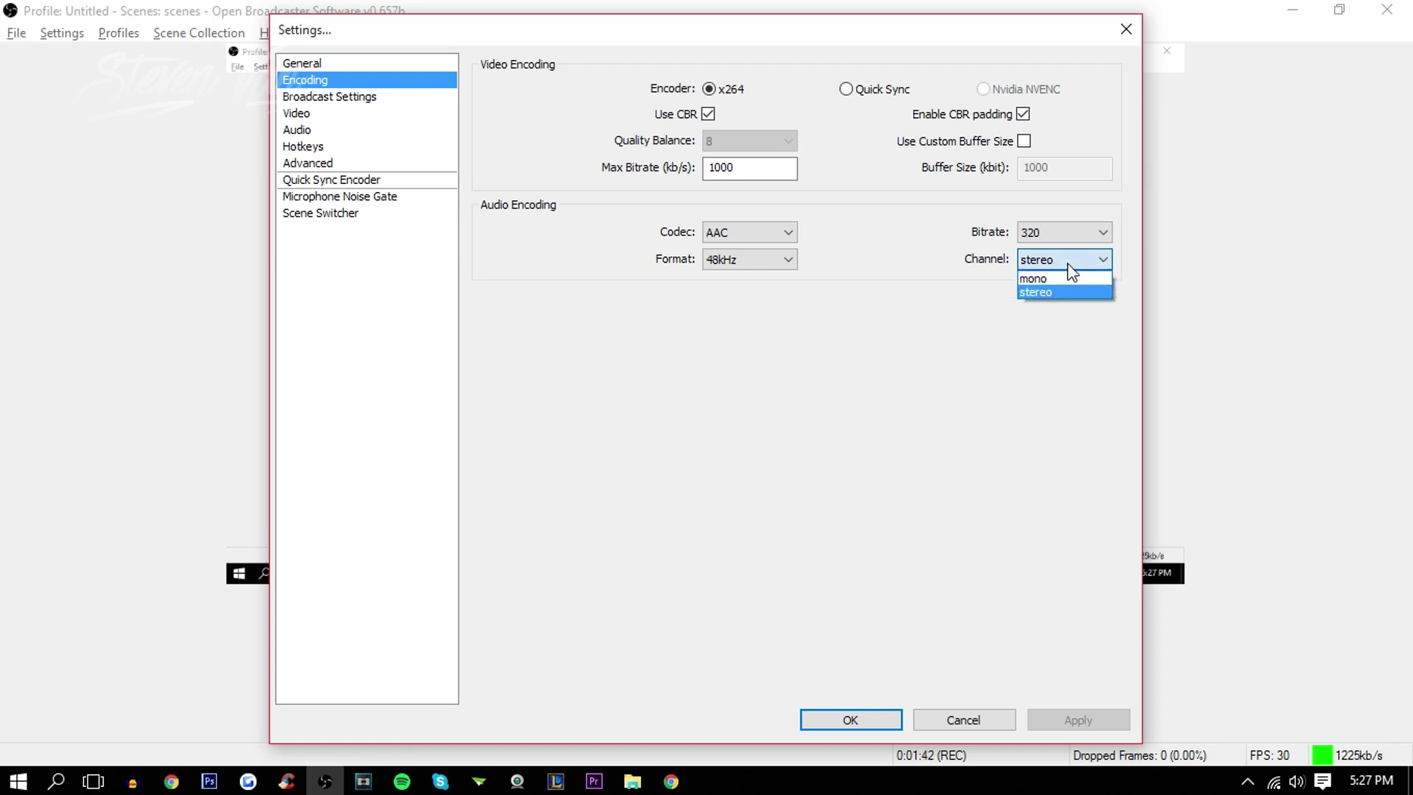
left_click(1067, 265)
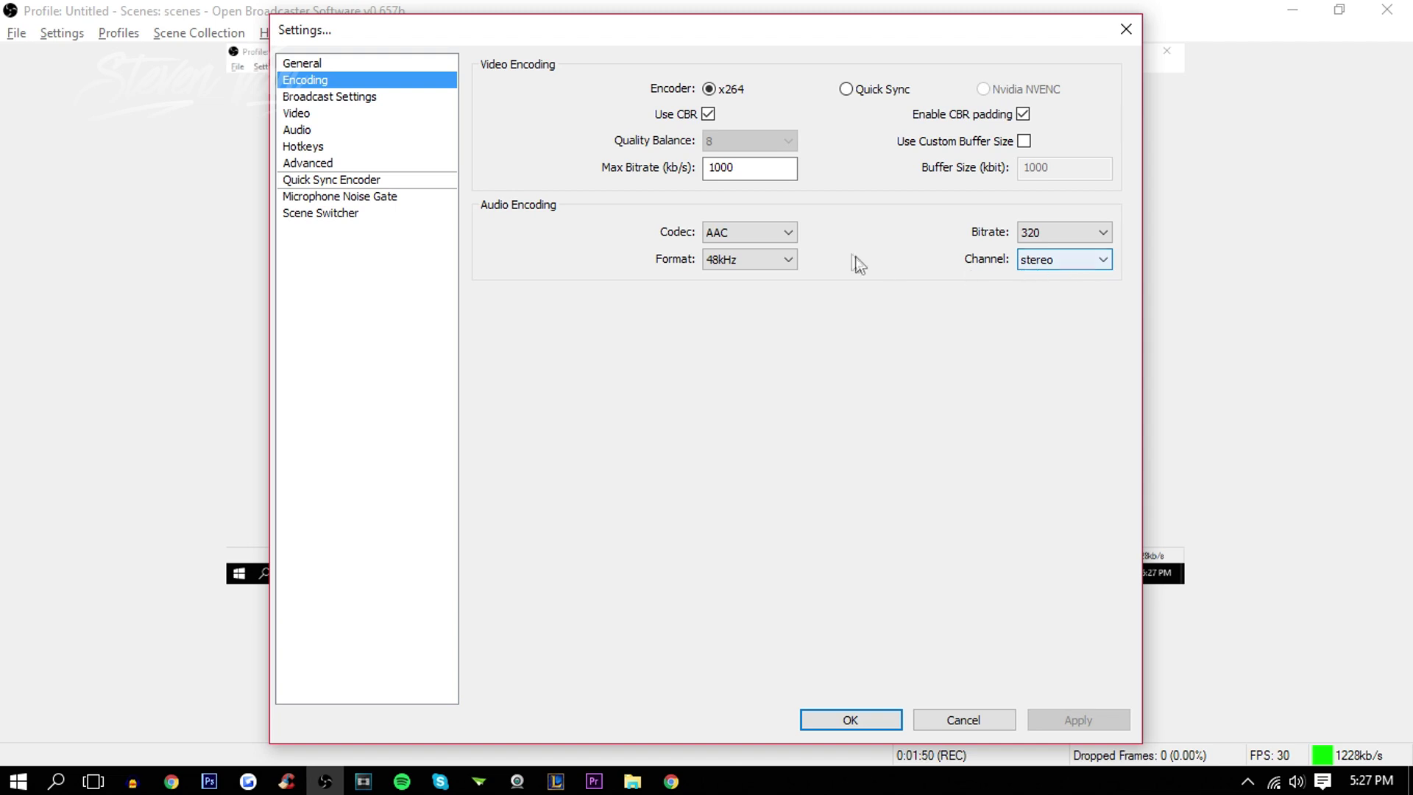
left_click(780, 234)
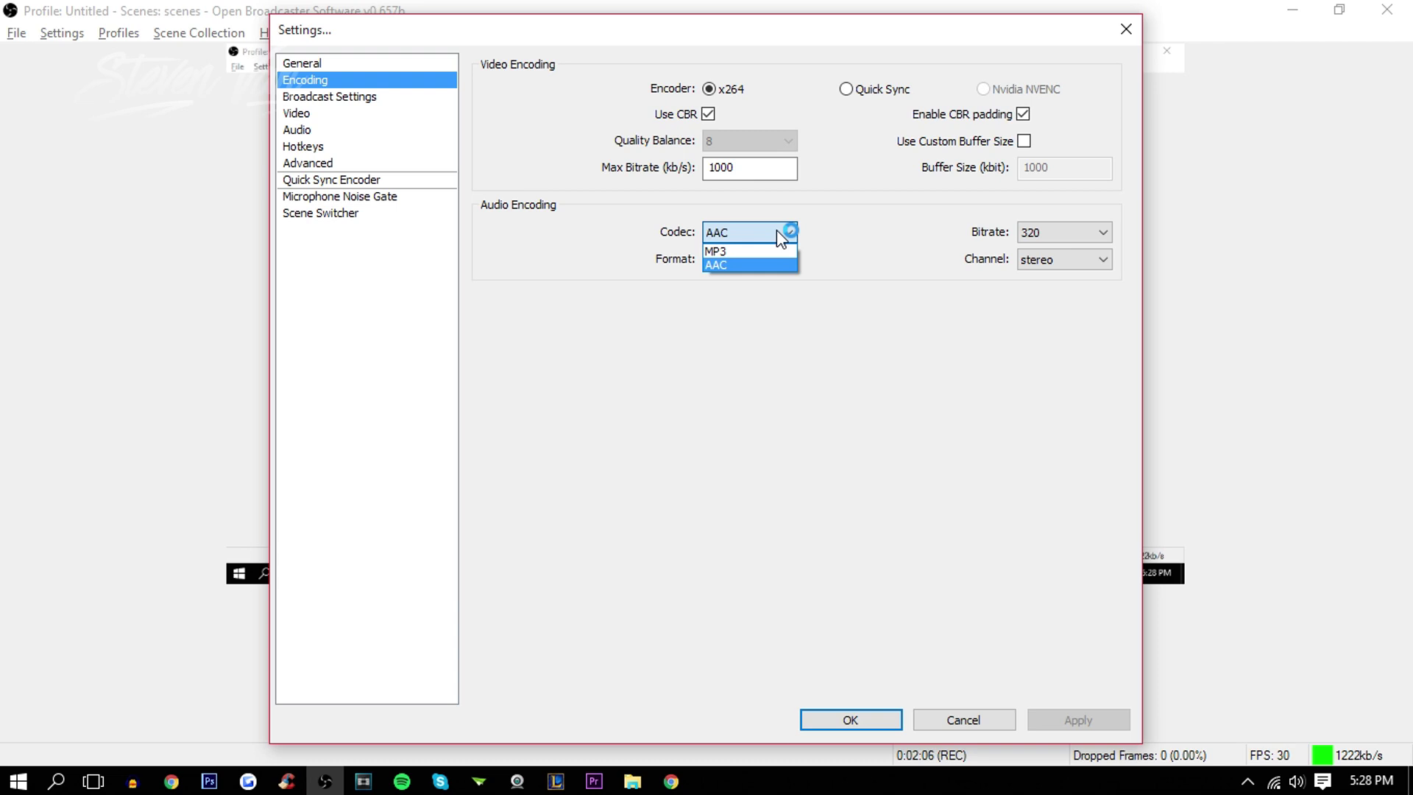
left_click(776, 229)
left_click(796, 259)
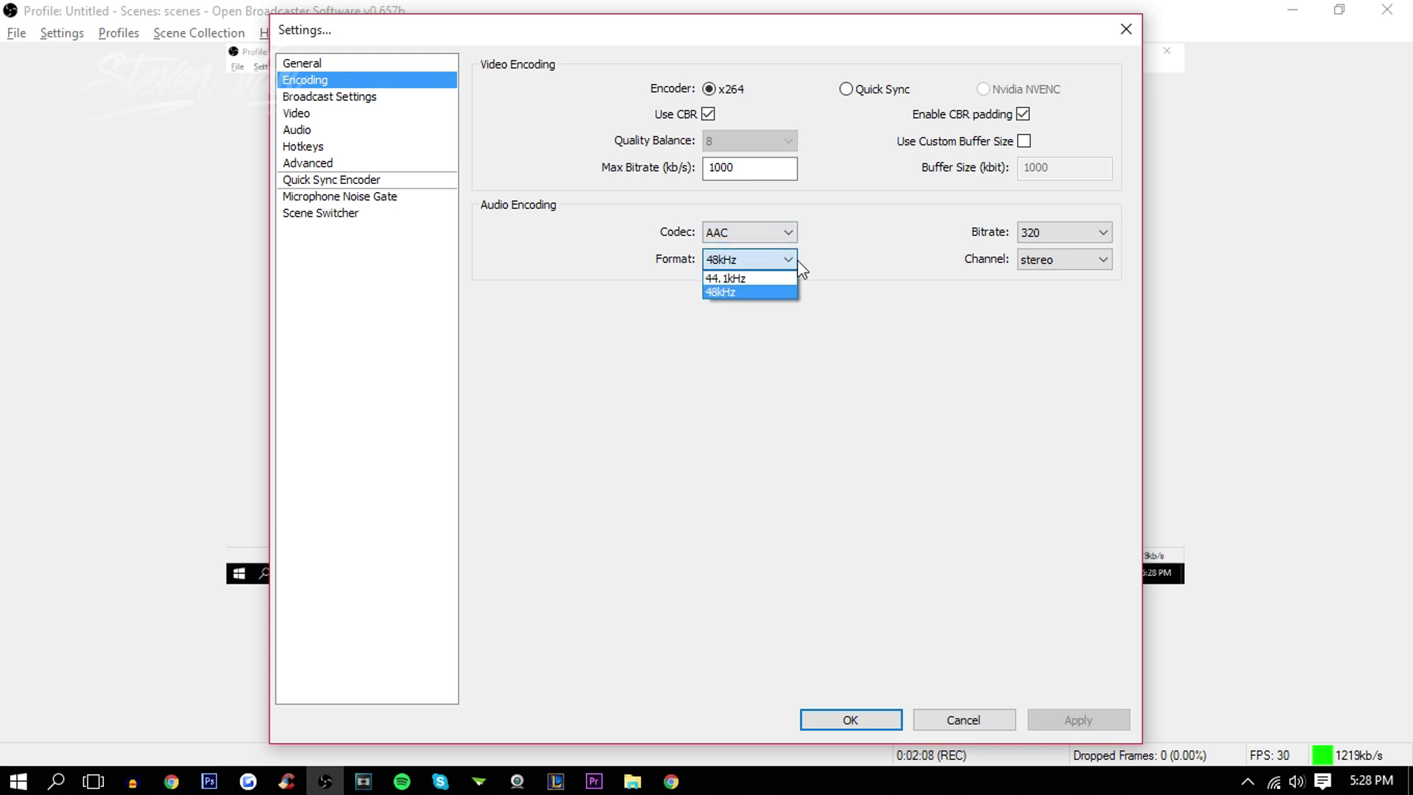
left_click(679, 340)
left_click(738, 262)
left_click(738, 262)
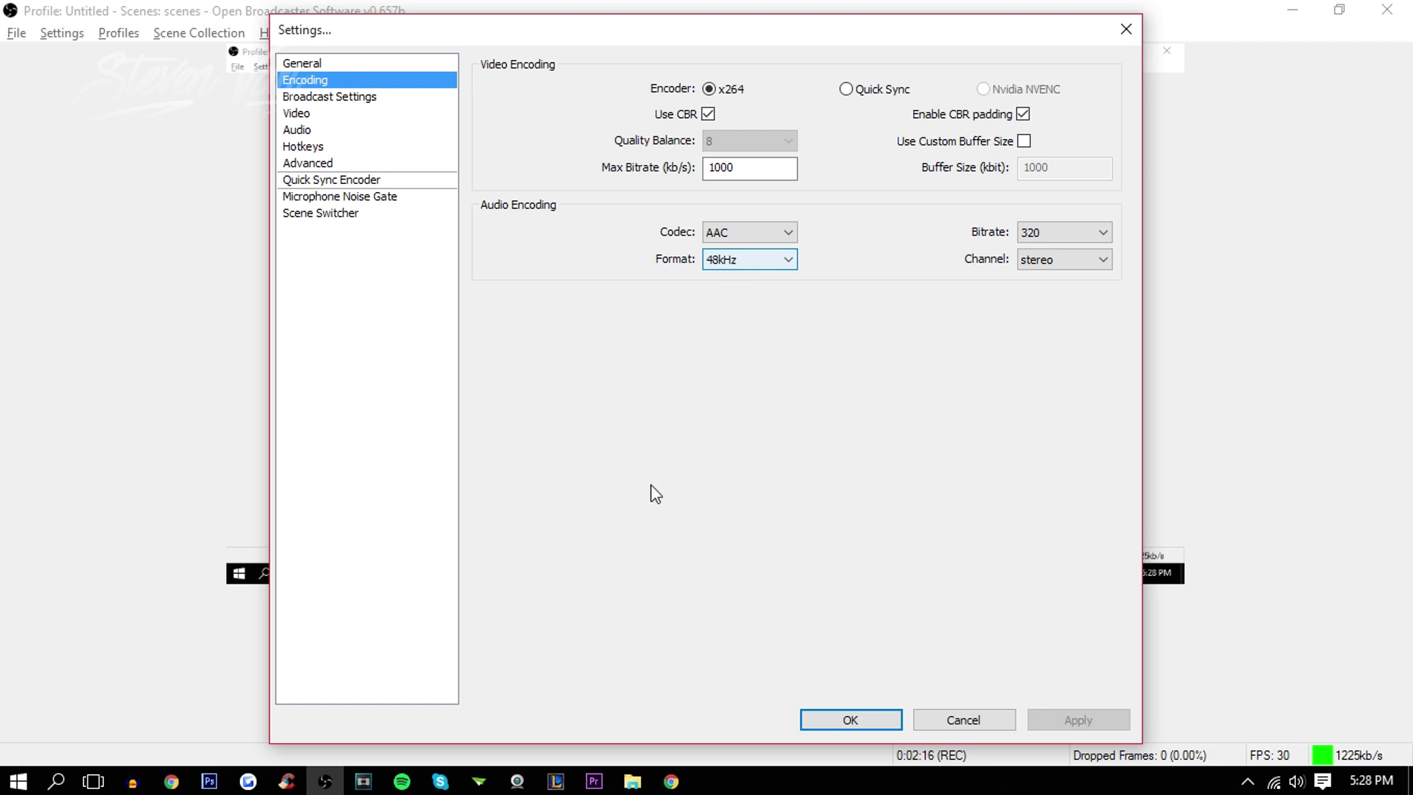
left_click(375, 100)
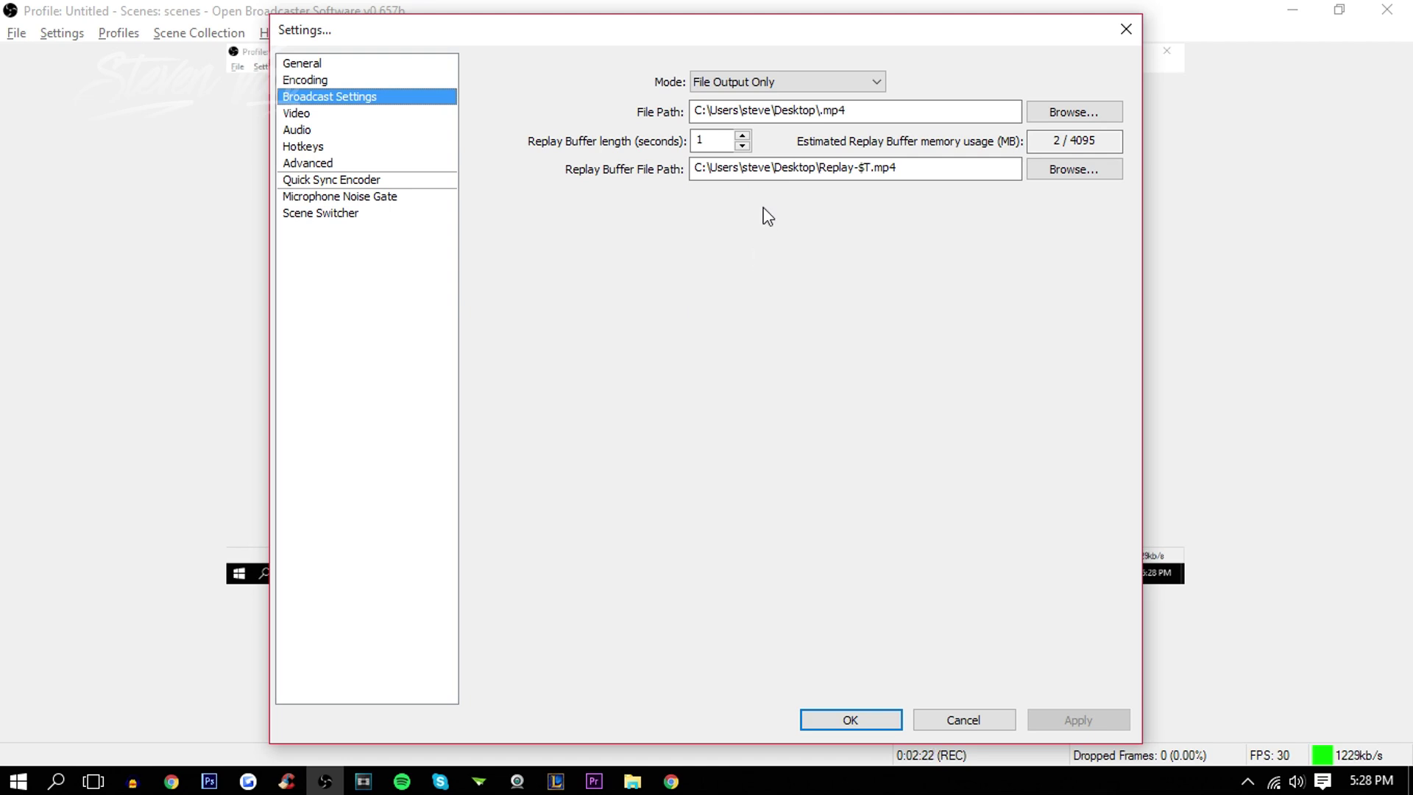
- Keep the output mode on File Output Only after briefly trying Live Stream
left_click(868, 84)
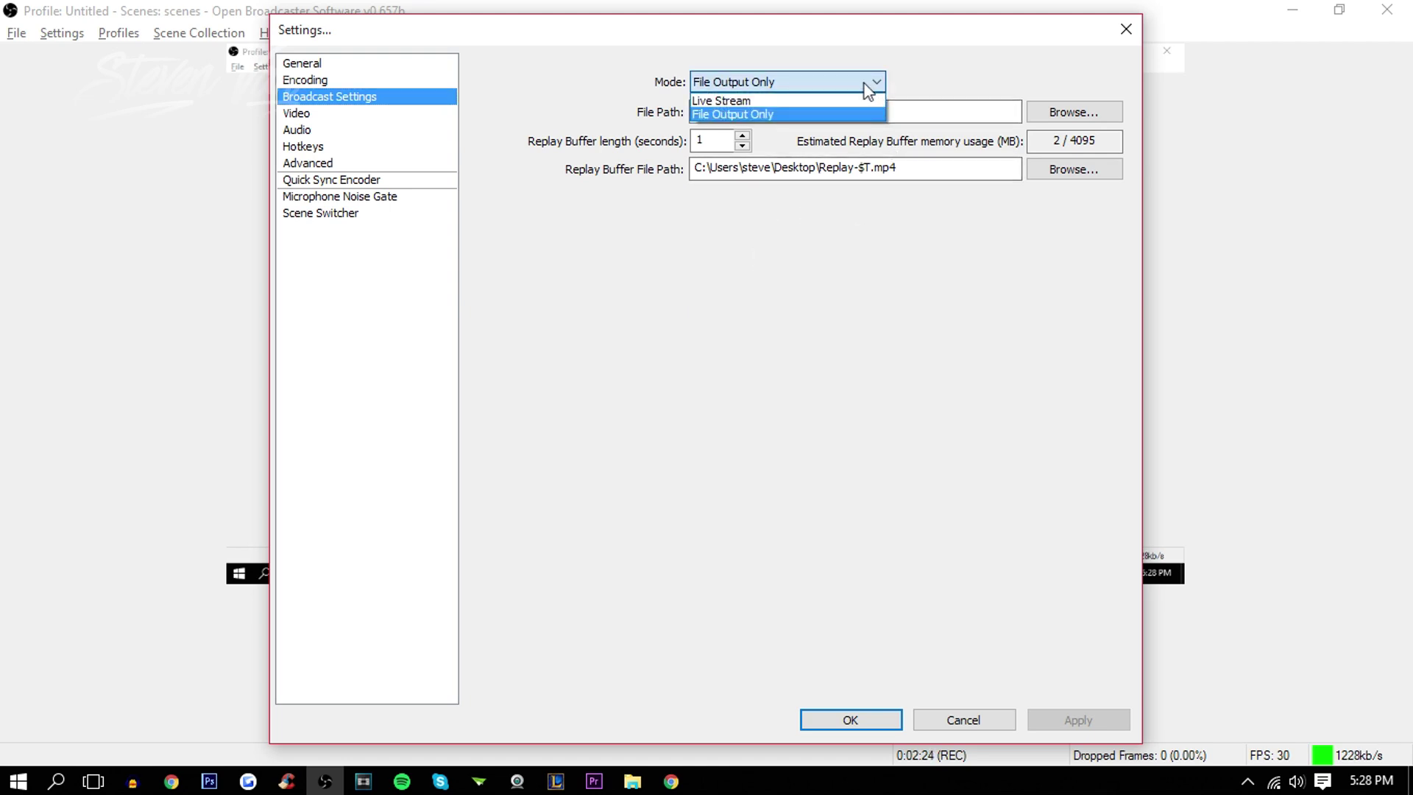
left_click(854, 87)
left_click(845, 86)
left_click(825, 100)
left_click(793, 76)
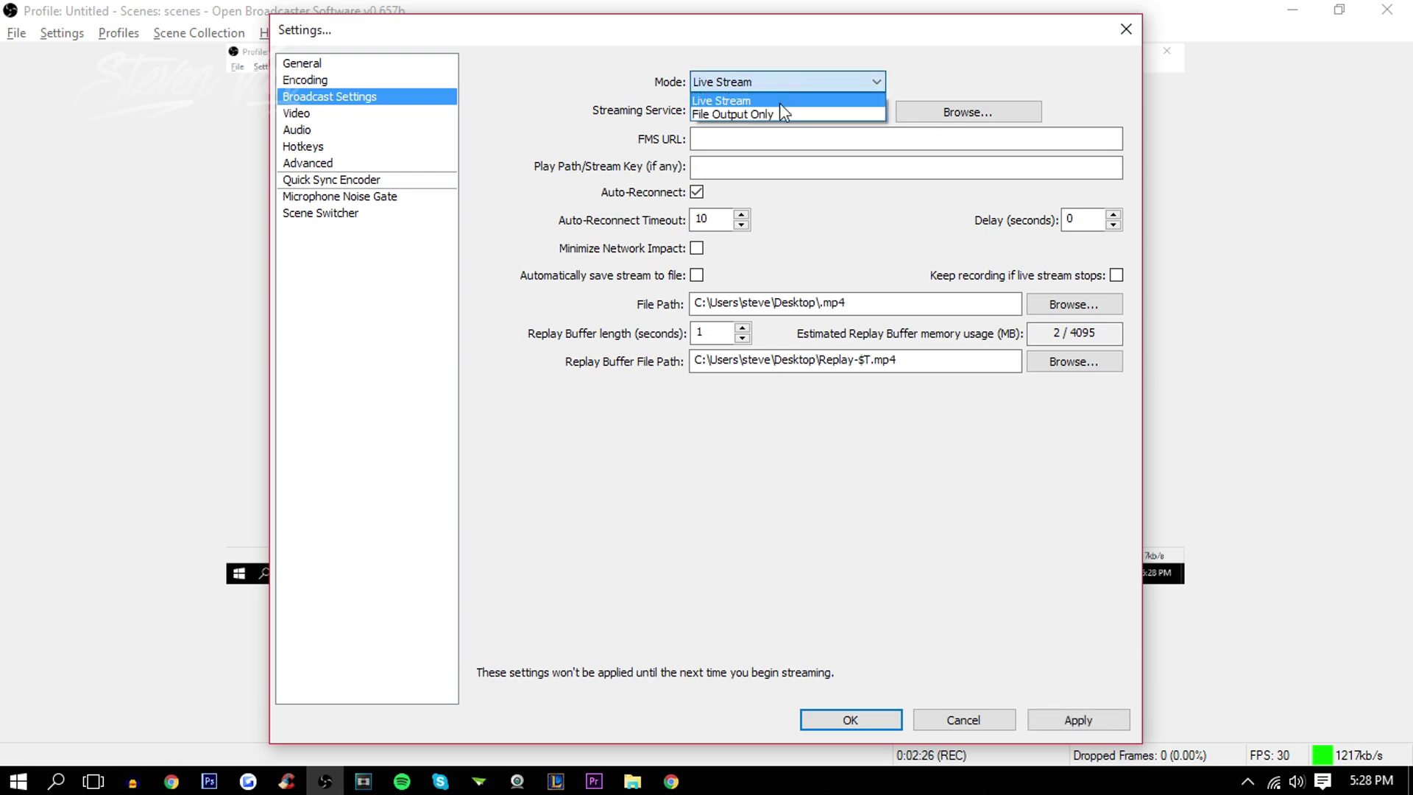
left_click(739, 115)
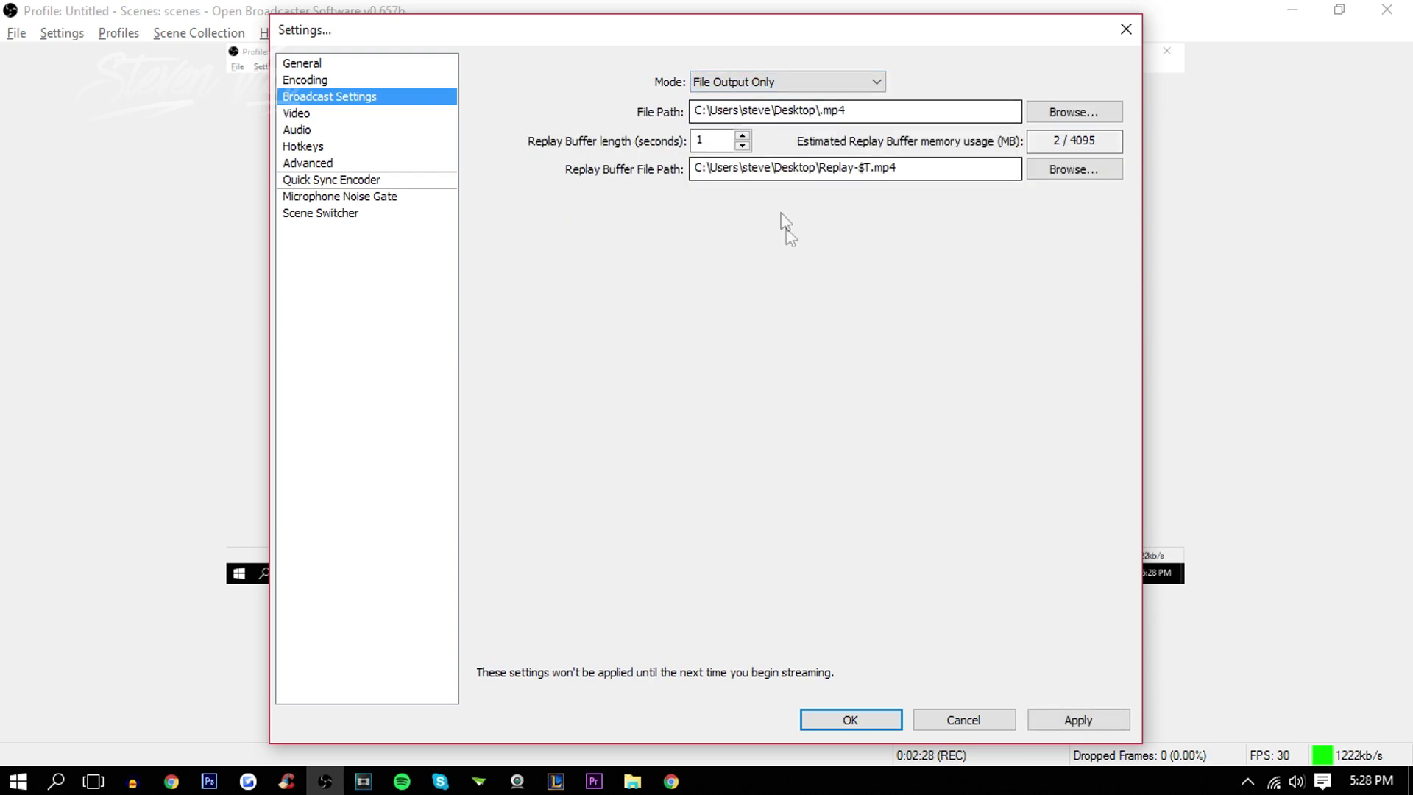
left_click(739, 86)
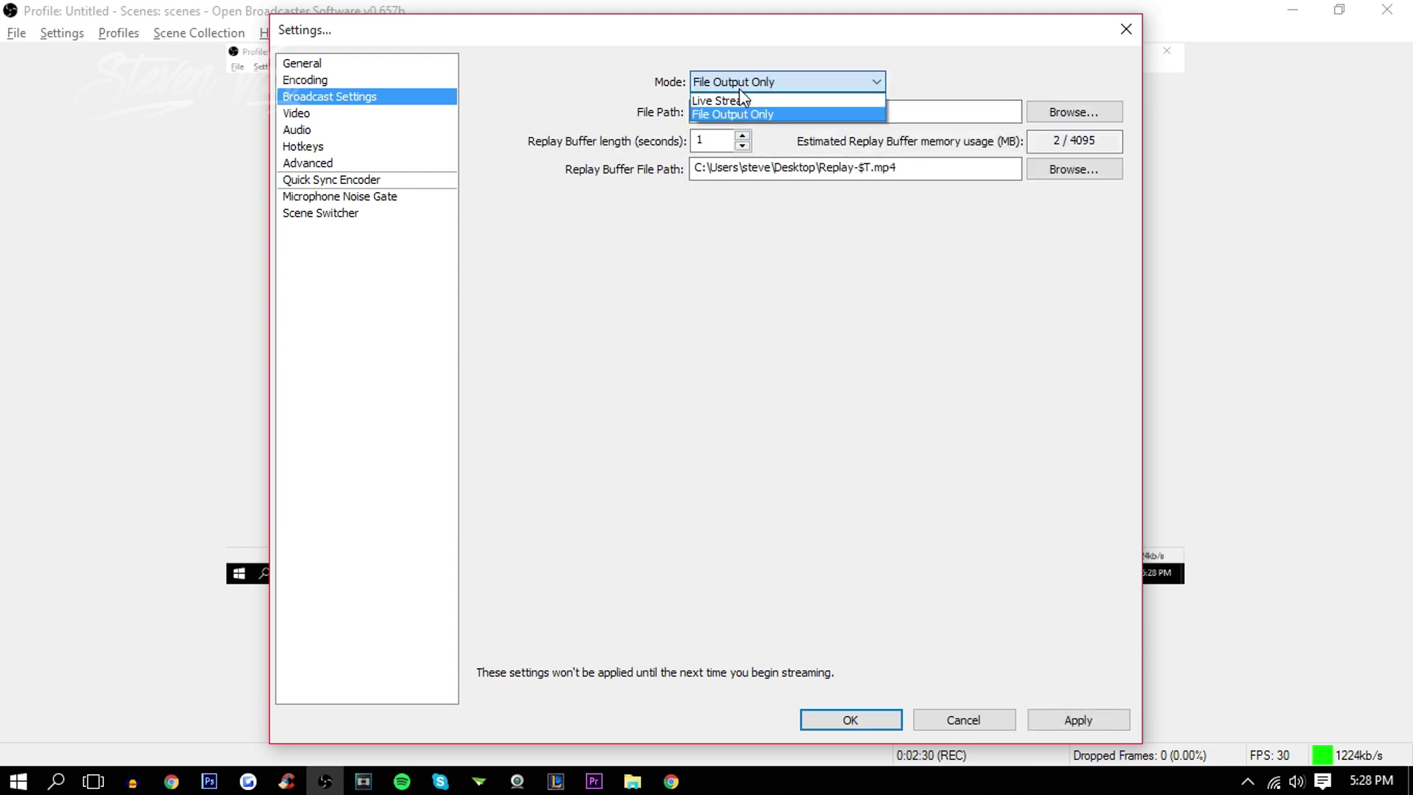
left_click(739, 88)
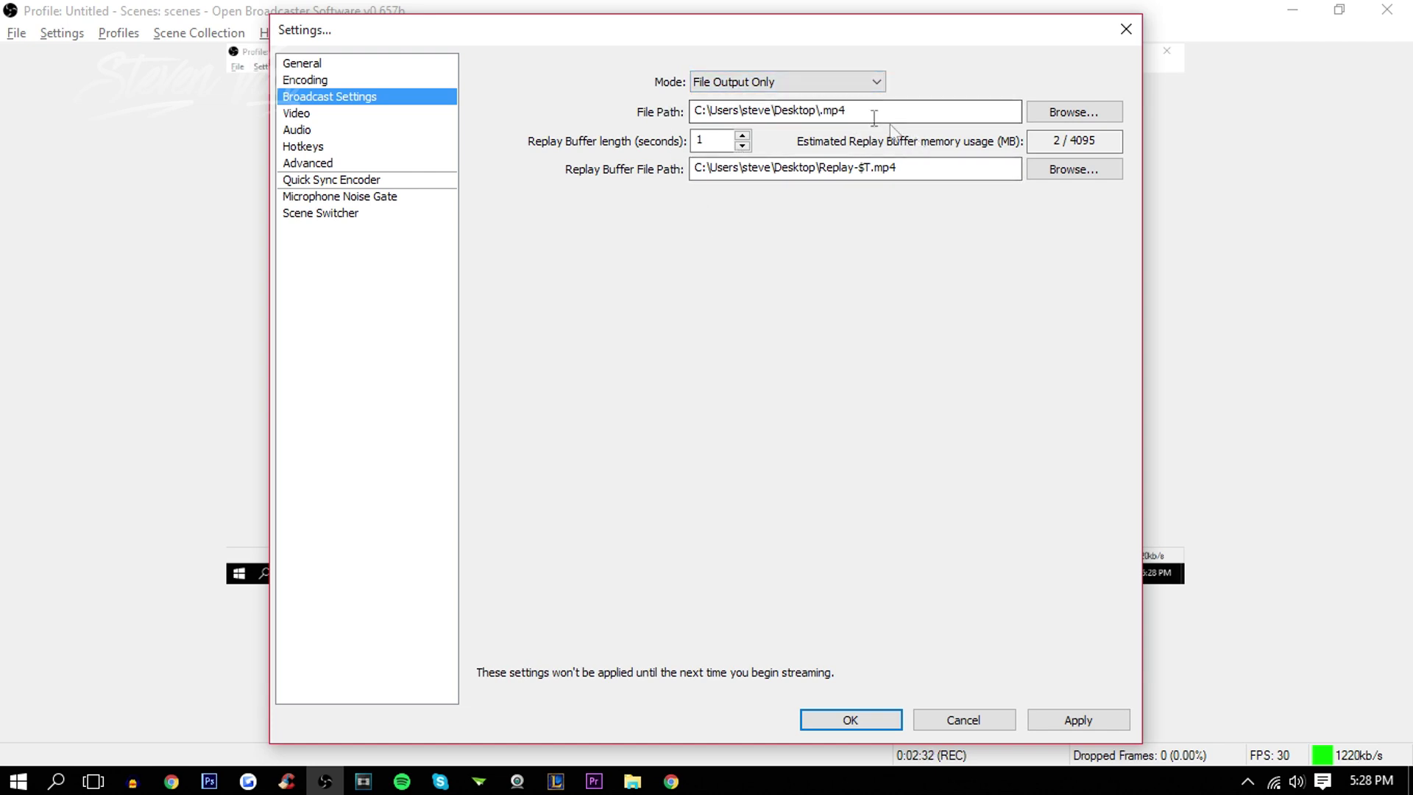
- Leave the recording file path as the .mp4 on the Desktop, undoing the accidental edit
mouse_move(845, 116)
double_click(845, 114)
left_click(845, 114)
double_click(775, 110)
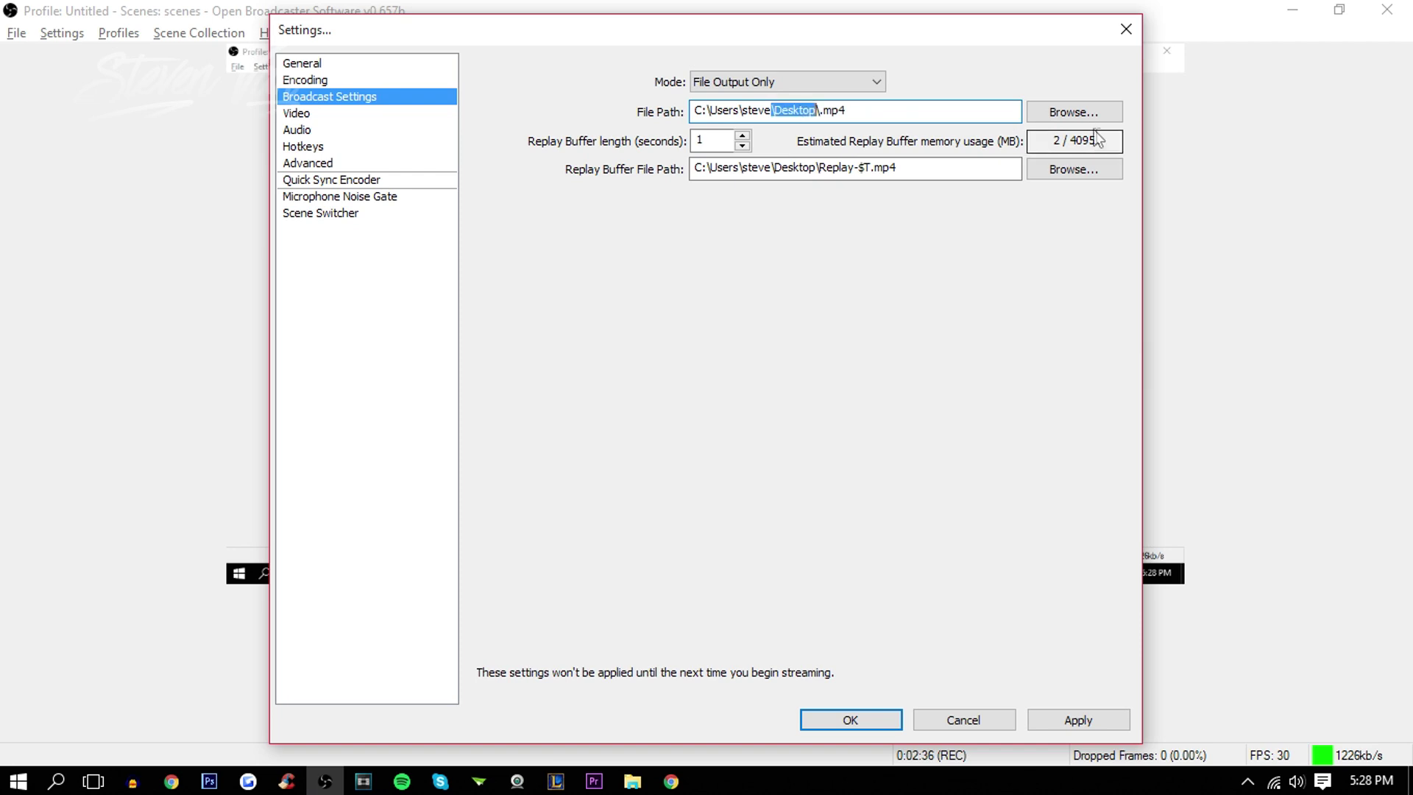
left_click(1074, 112)
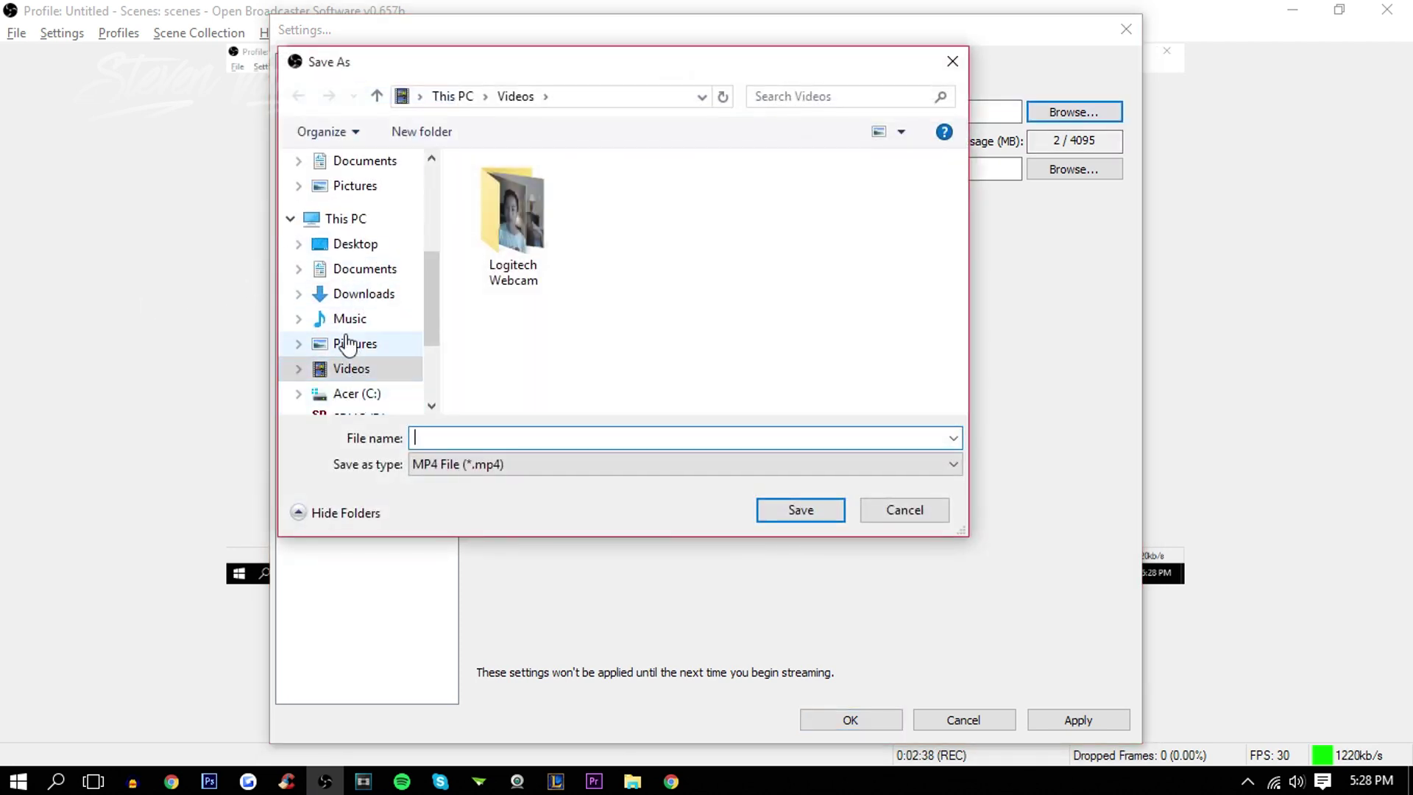
left_click(893, 506)
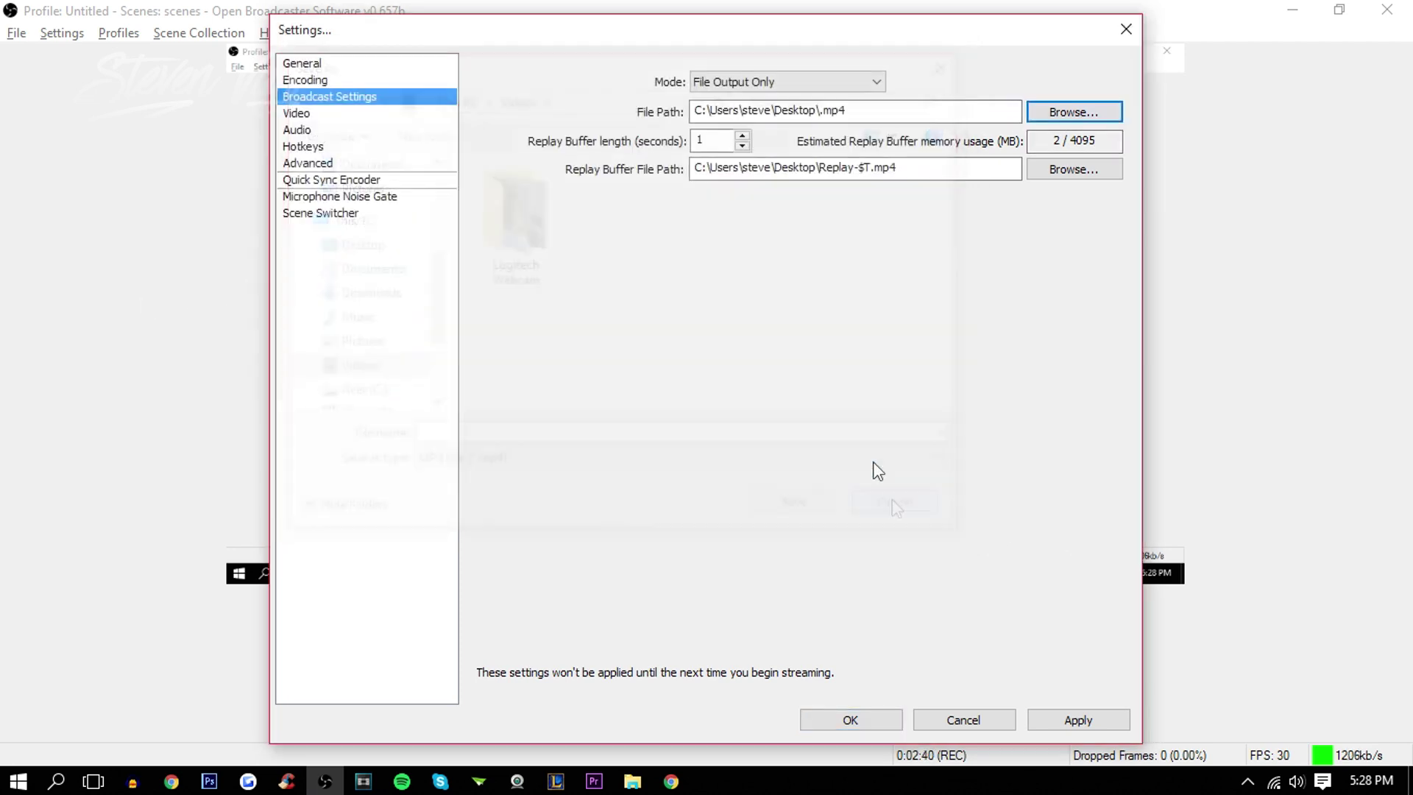
left_click_drag(769, 110, 821, 109)
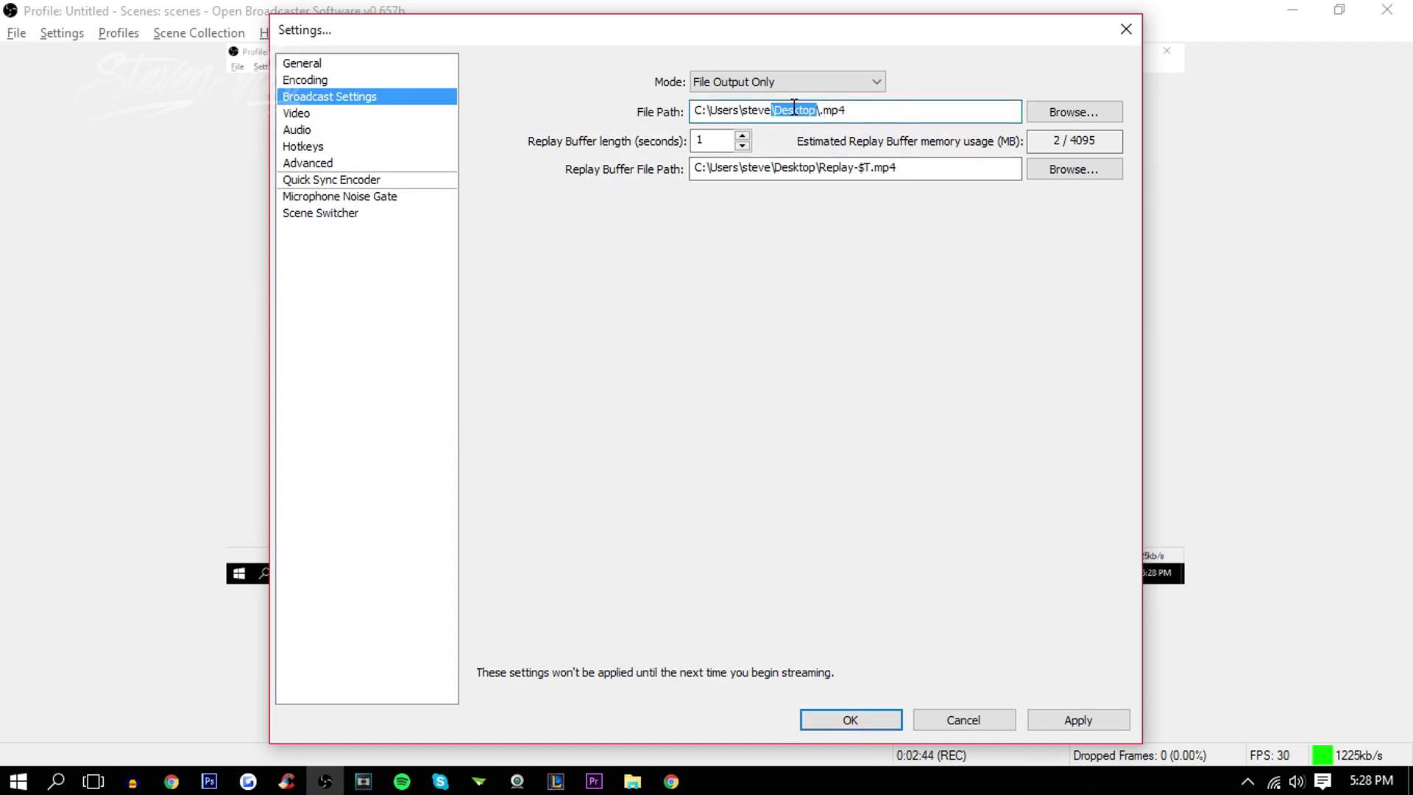
type("Des")
key("ctrl+z")
key("End")
- Apply the File Output Only broadcast settings and go to the Video page
mouse_move(891, 169)
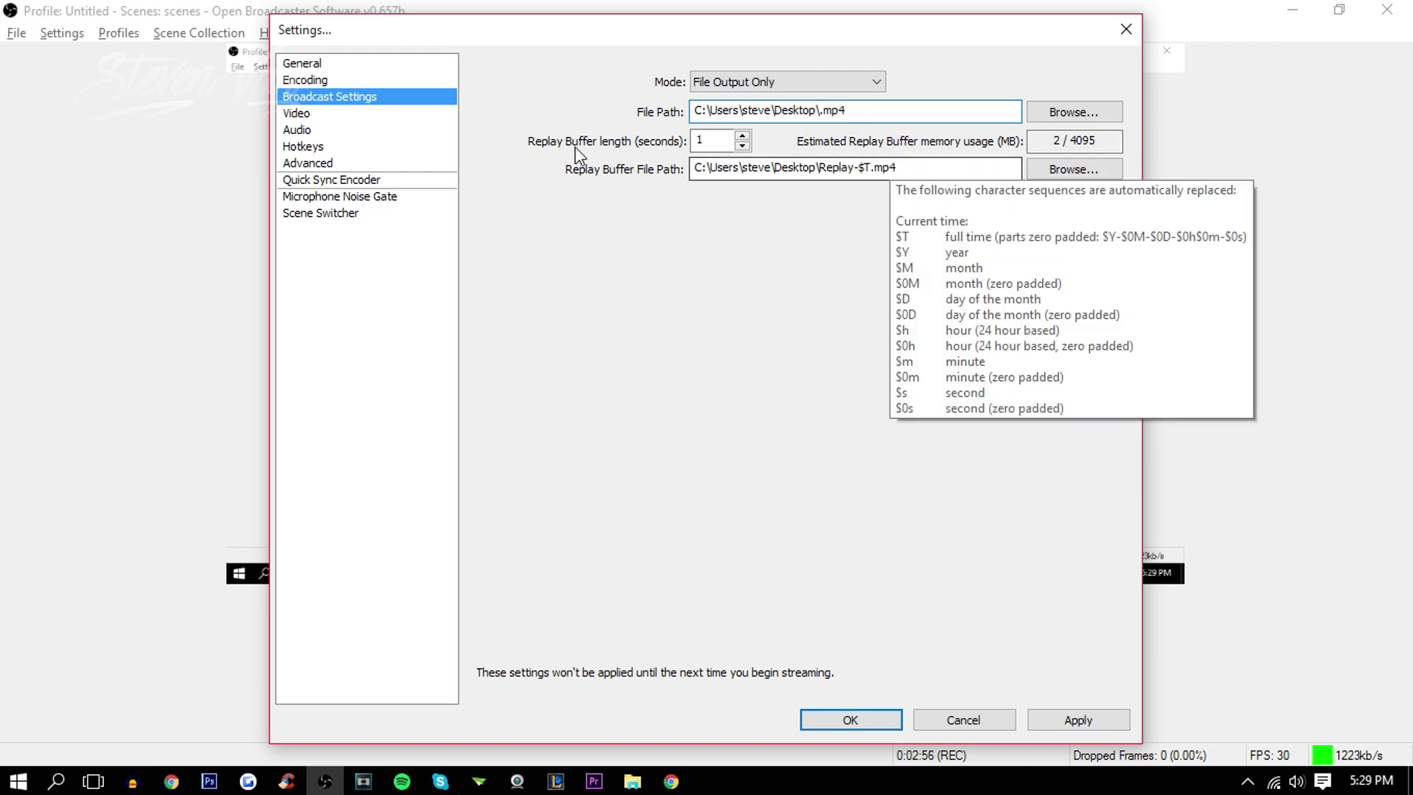
left_click(1093, 721)
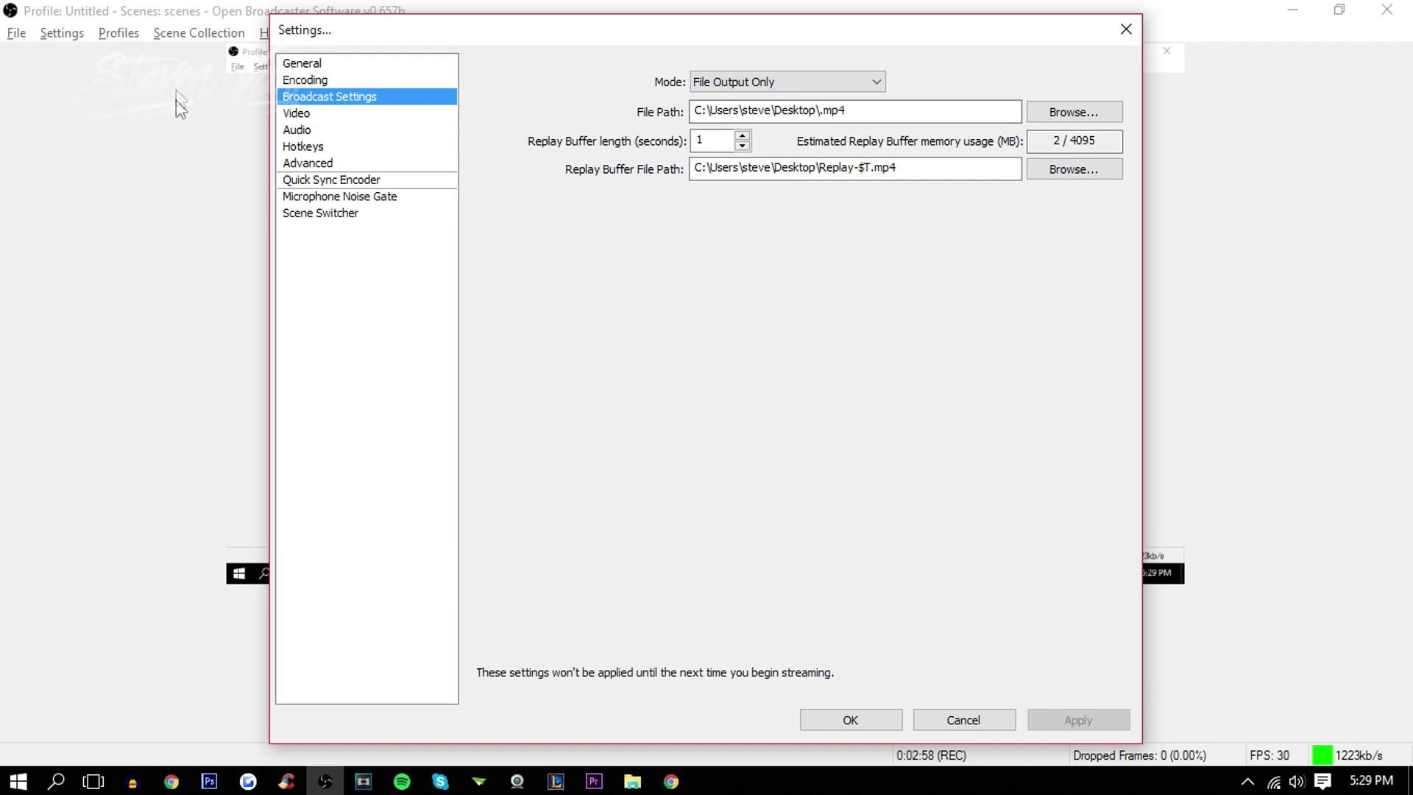
left_click(315, 116)
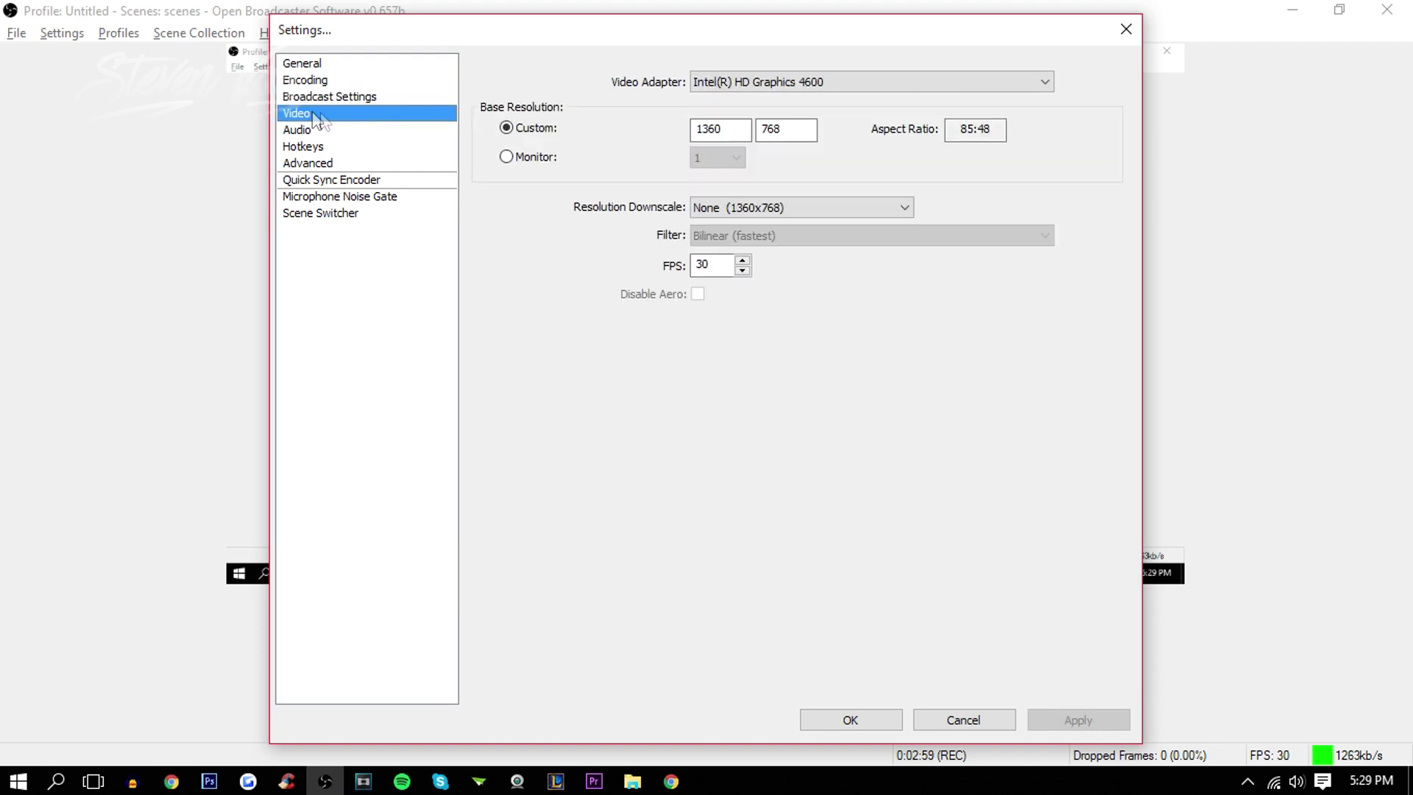
- Try the Monitor base resolution, then restore the custom 1360x768 base resolution
left_click(559, 149)
left_click(703, 158)
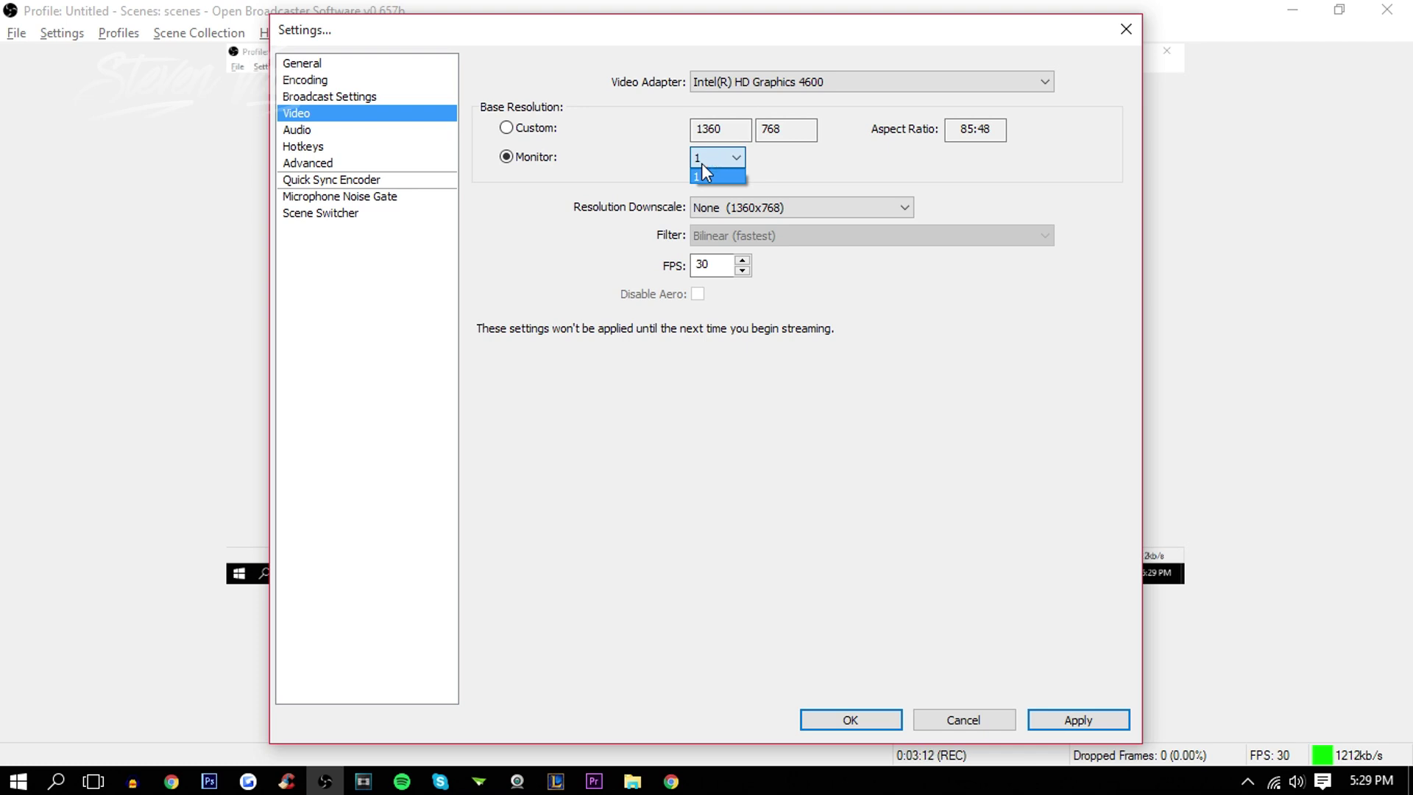
left_click(622, 200)
left_click(648, 153)
left_click(544, 132)
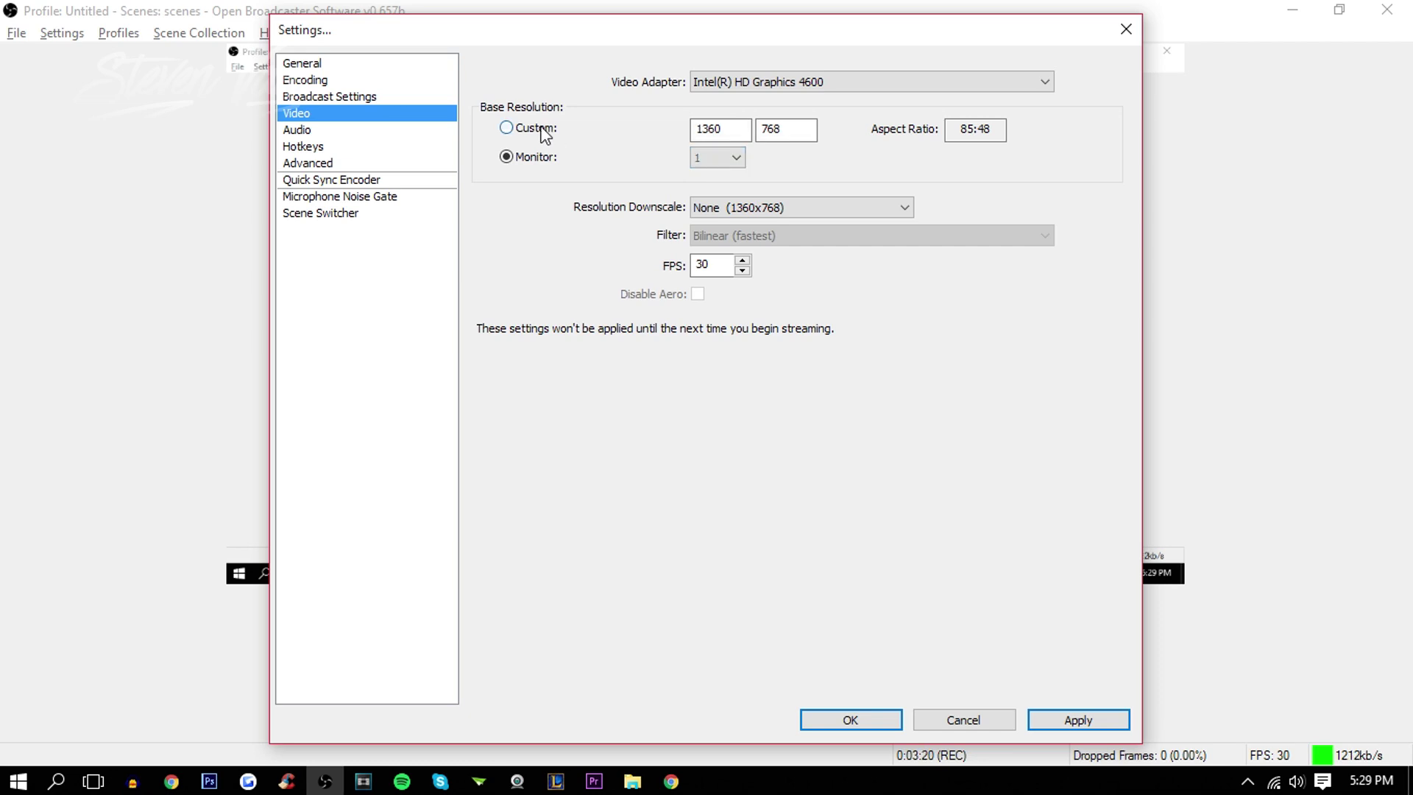
left_click(545, 132)
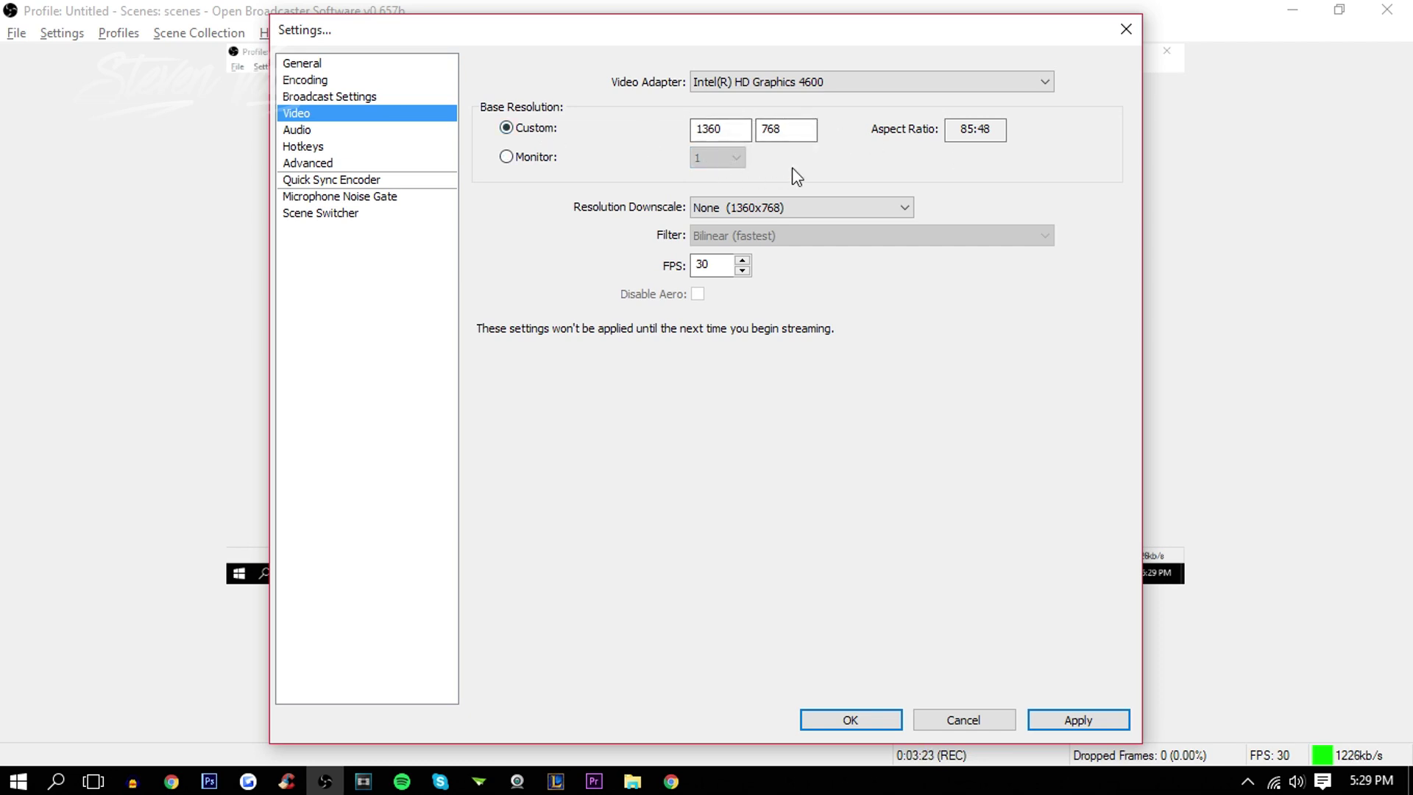
- Keep no downscale and the Intel HD Graphics 4600 adapter, and apply the video settings
left_click(762, 206)
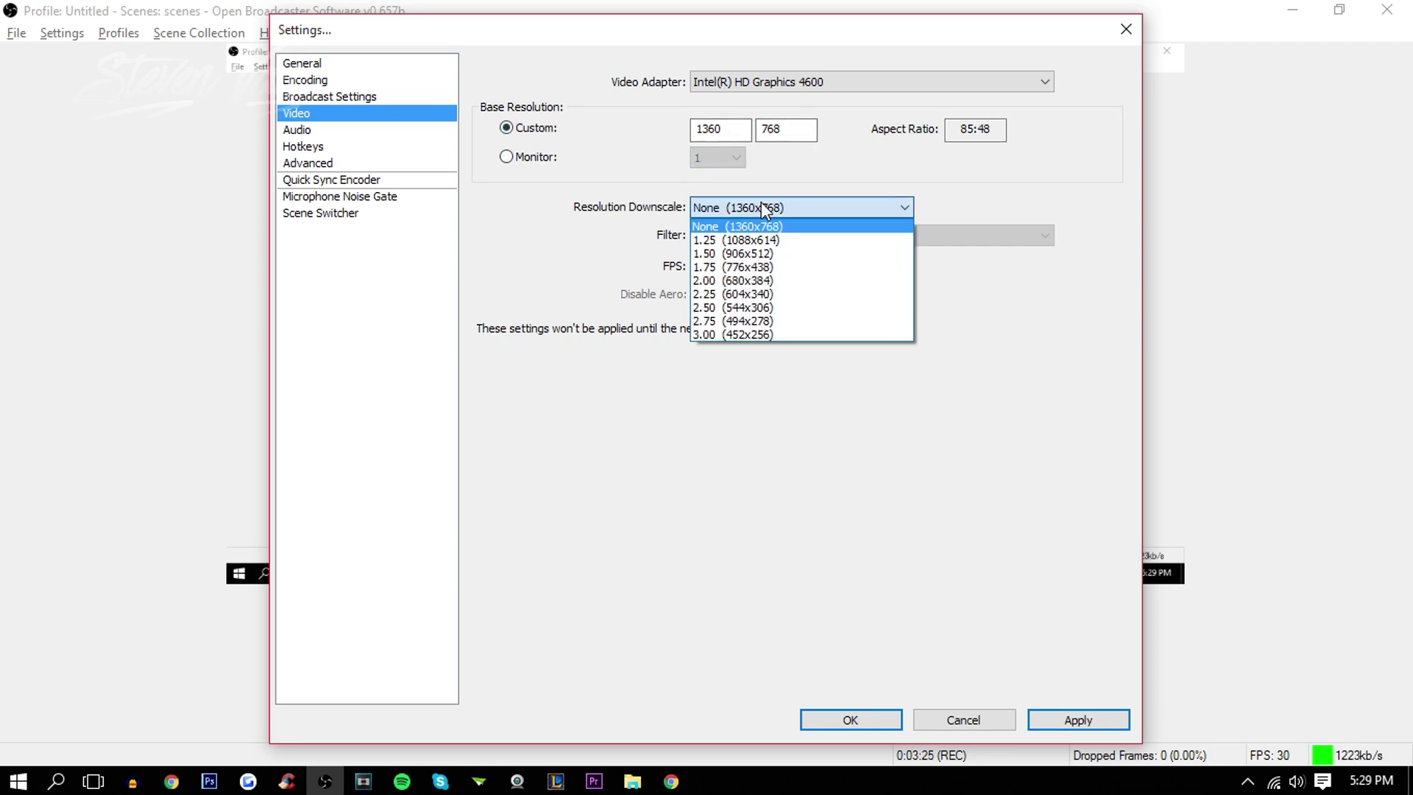
left_click(761, 202)
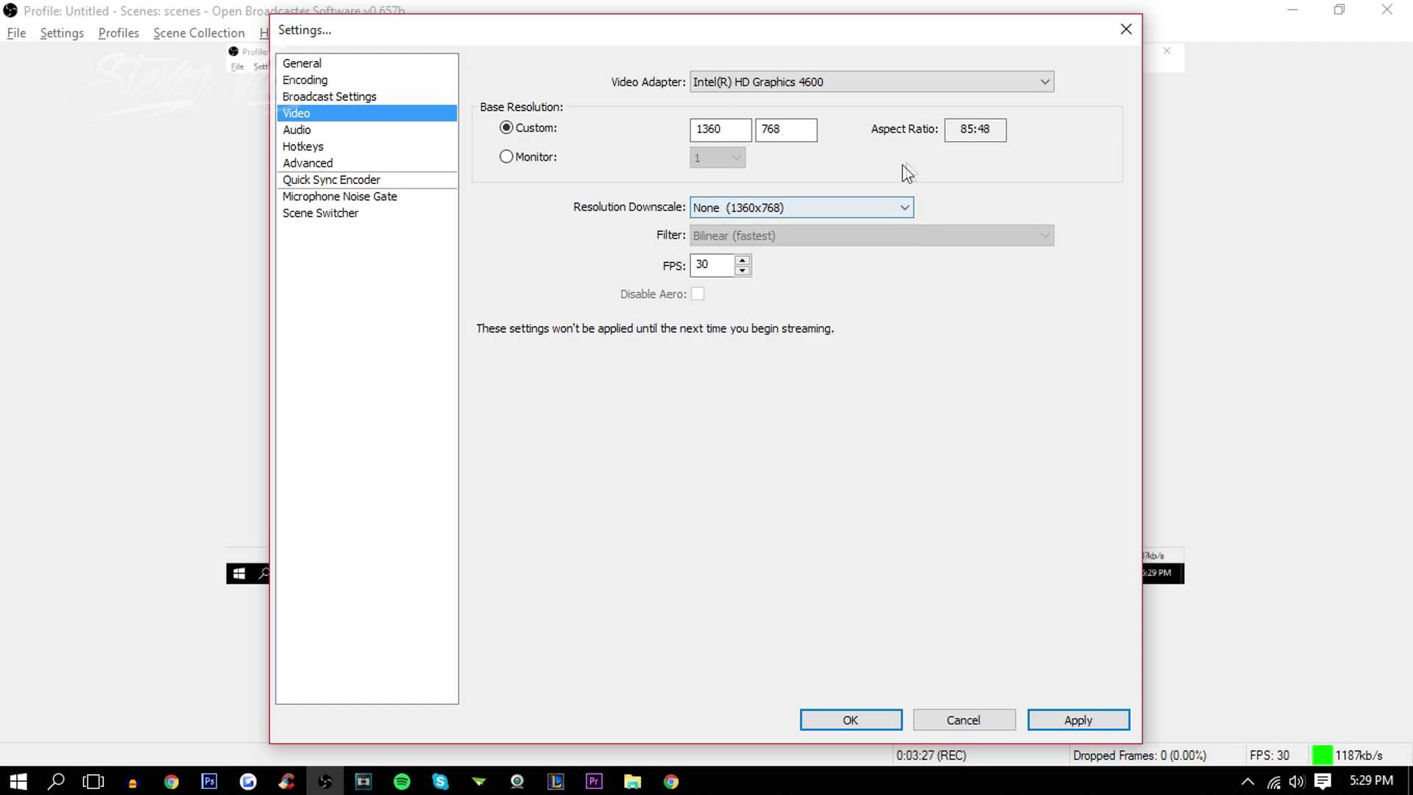
left_click(757, 81)
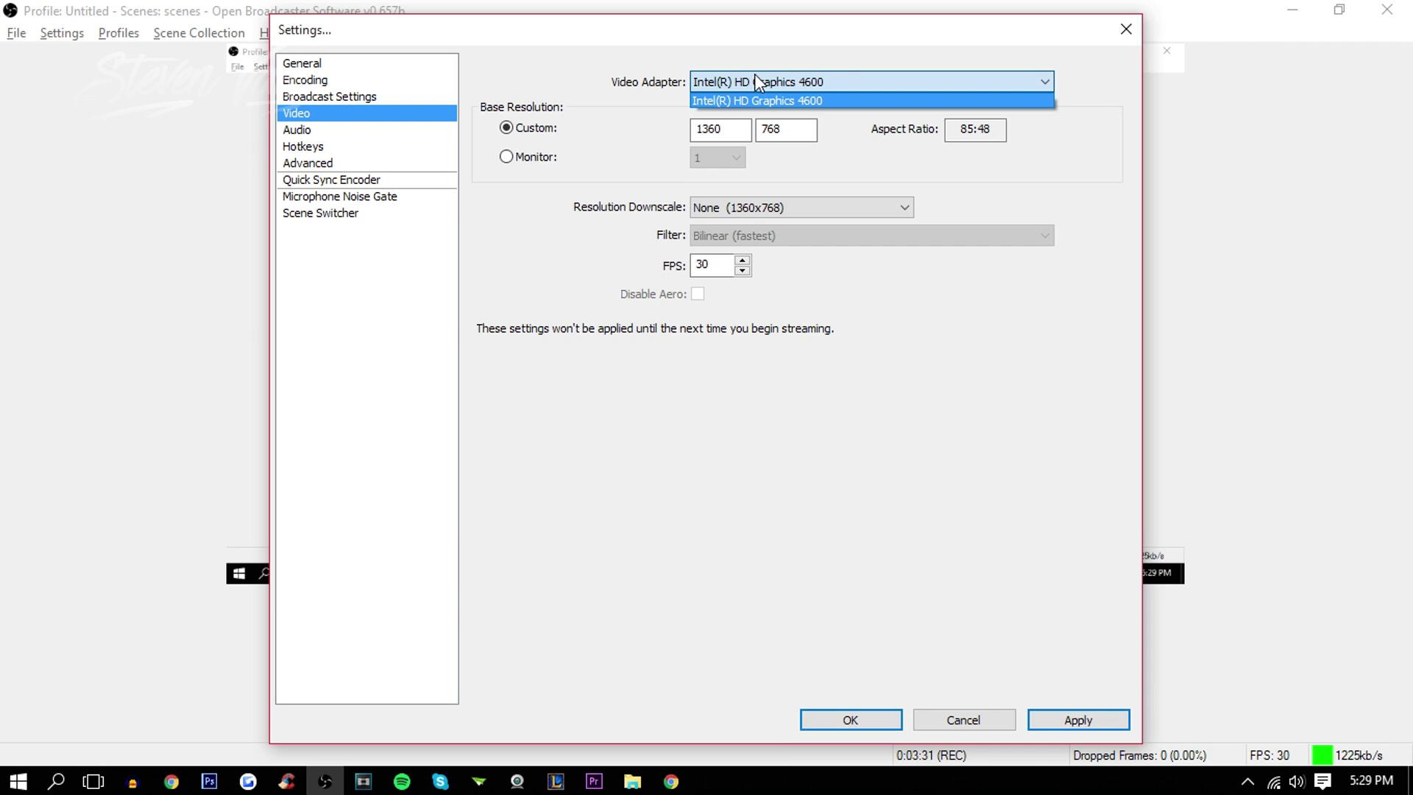
left_click(757, 81)
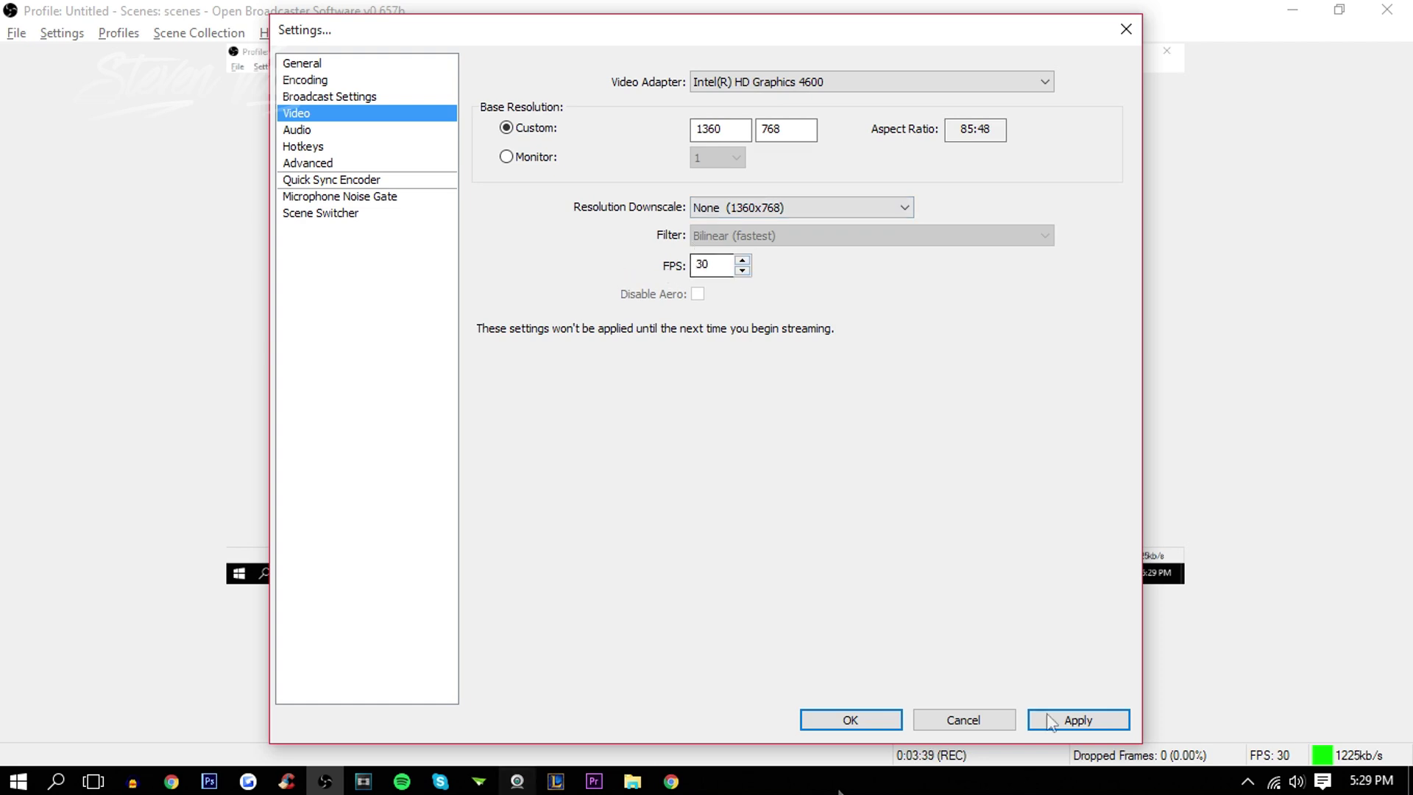
left_click(1076, 726)
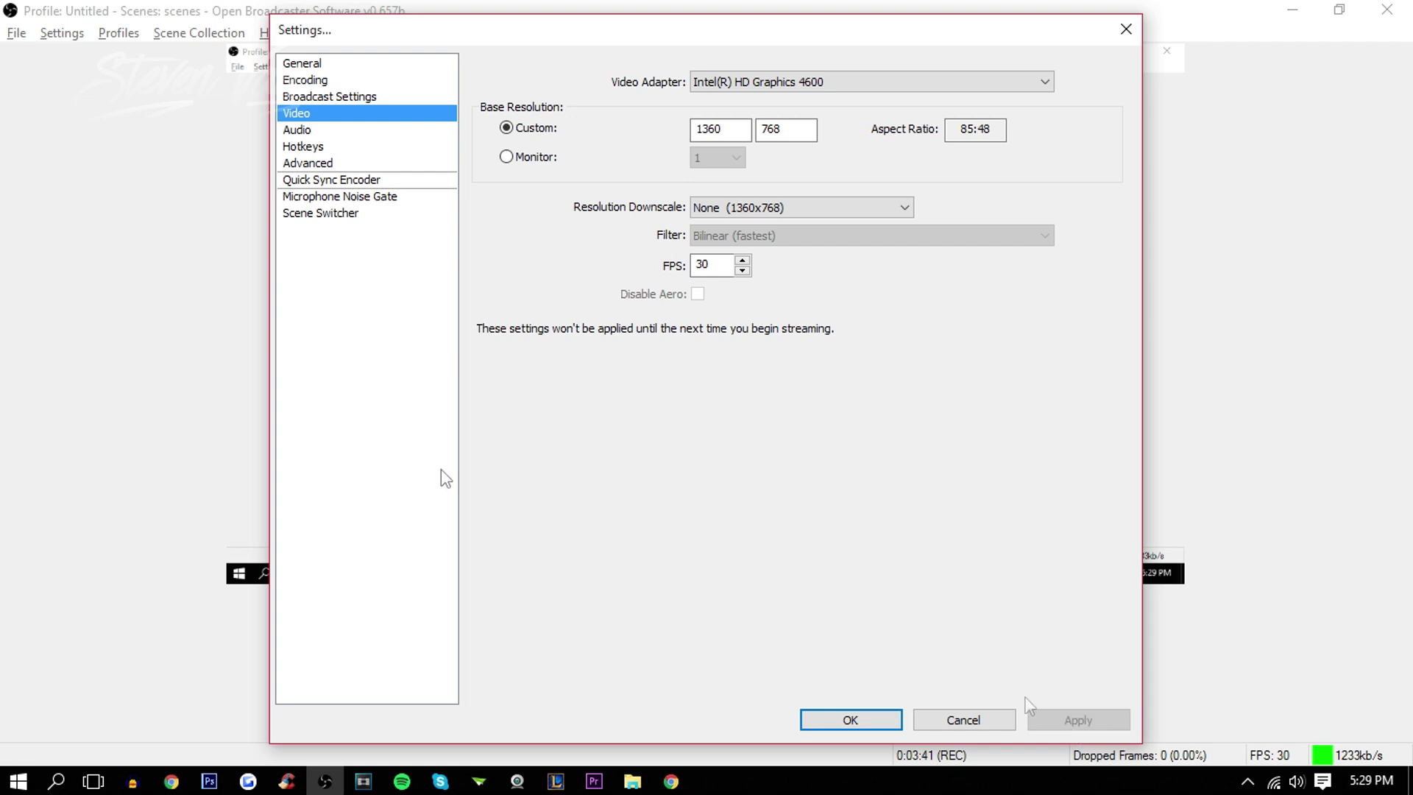
- On the Audio page, keep the Yeti Stereo Microphone and Default desktop audio device
left_click(305, 130)
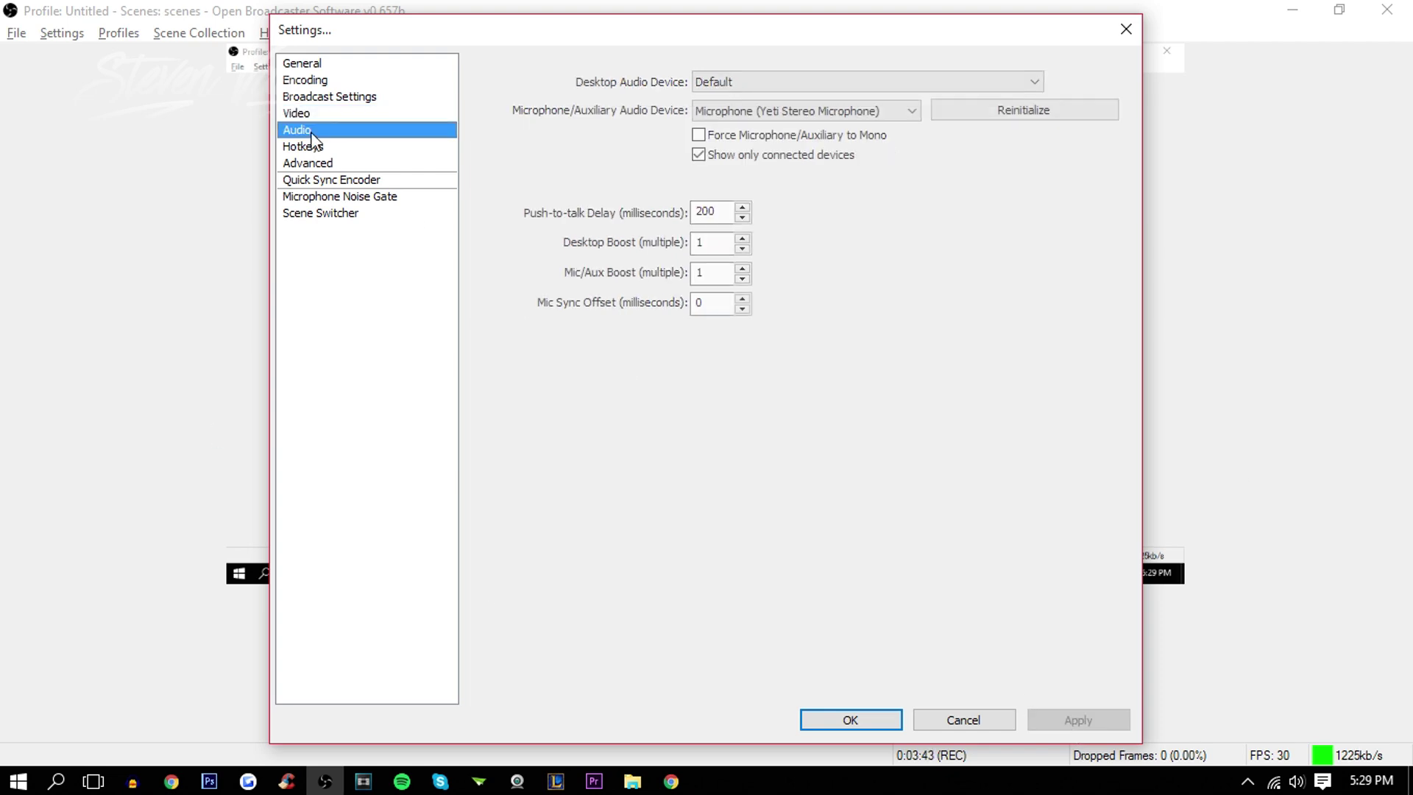
left_click(749, 116)
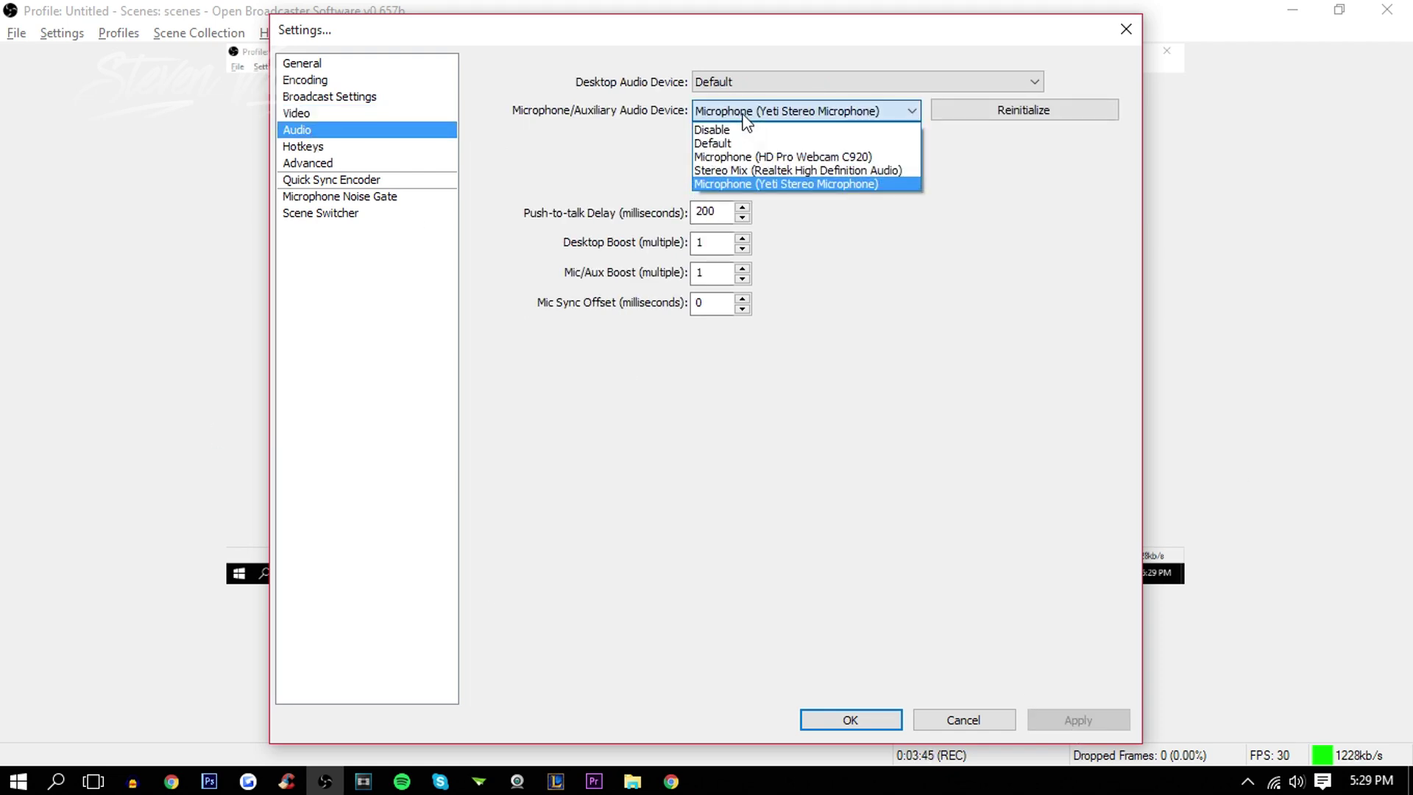
left_click(742, 118)
left_click(795, 117)
left_click(824, 184)
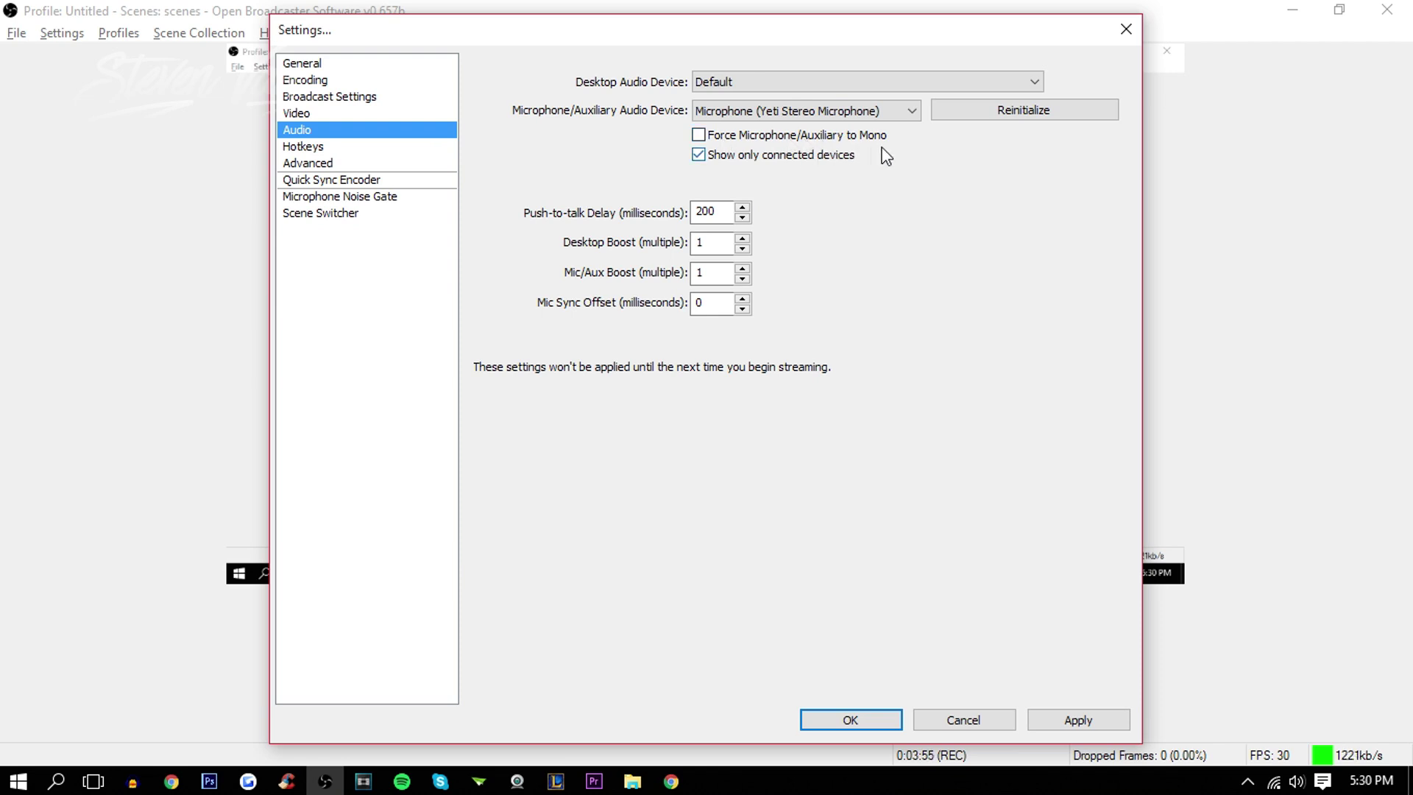
left_click(720, 82)
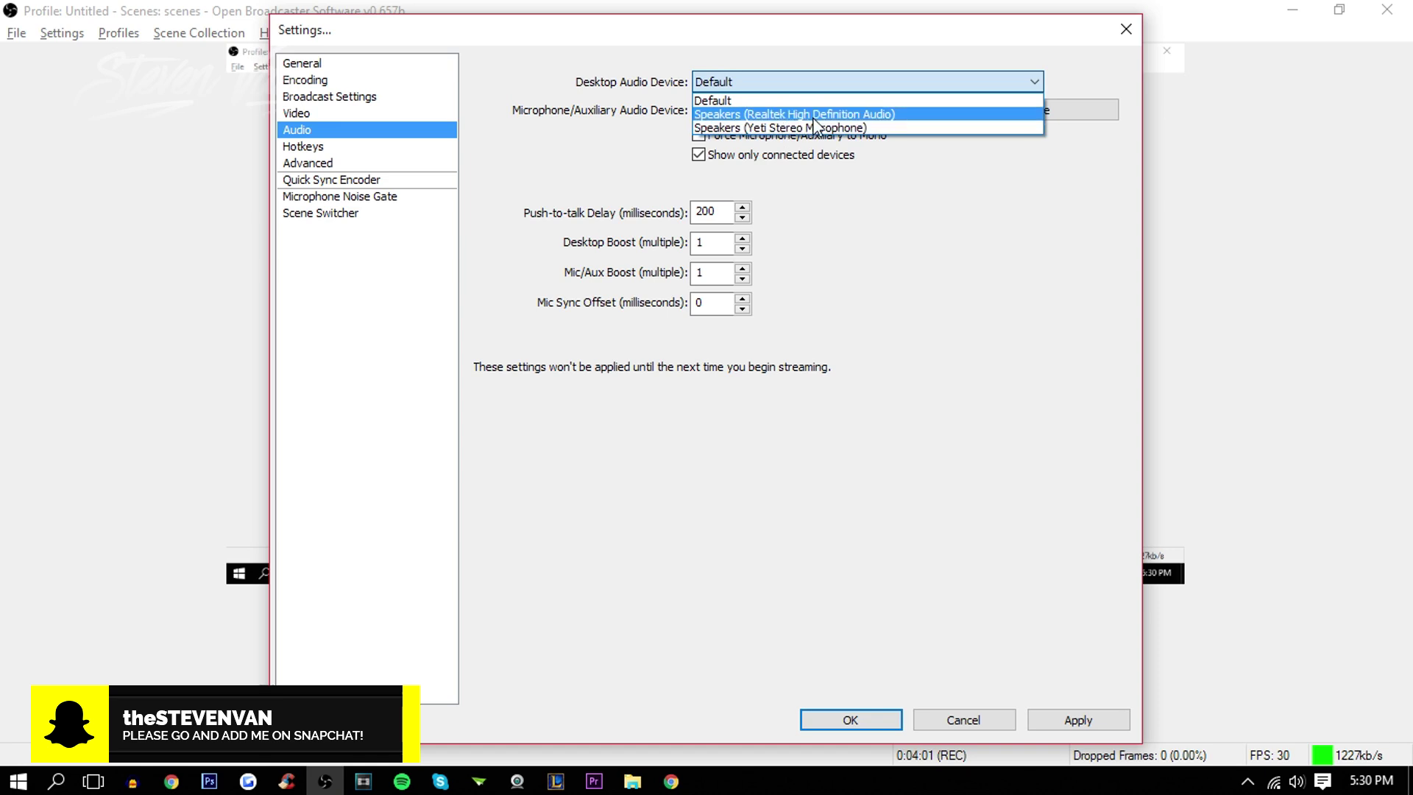
left_click(863, 100)
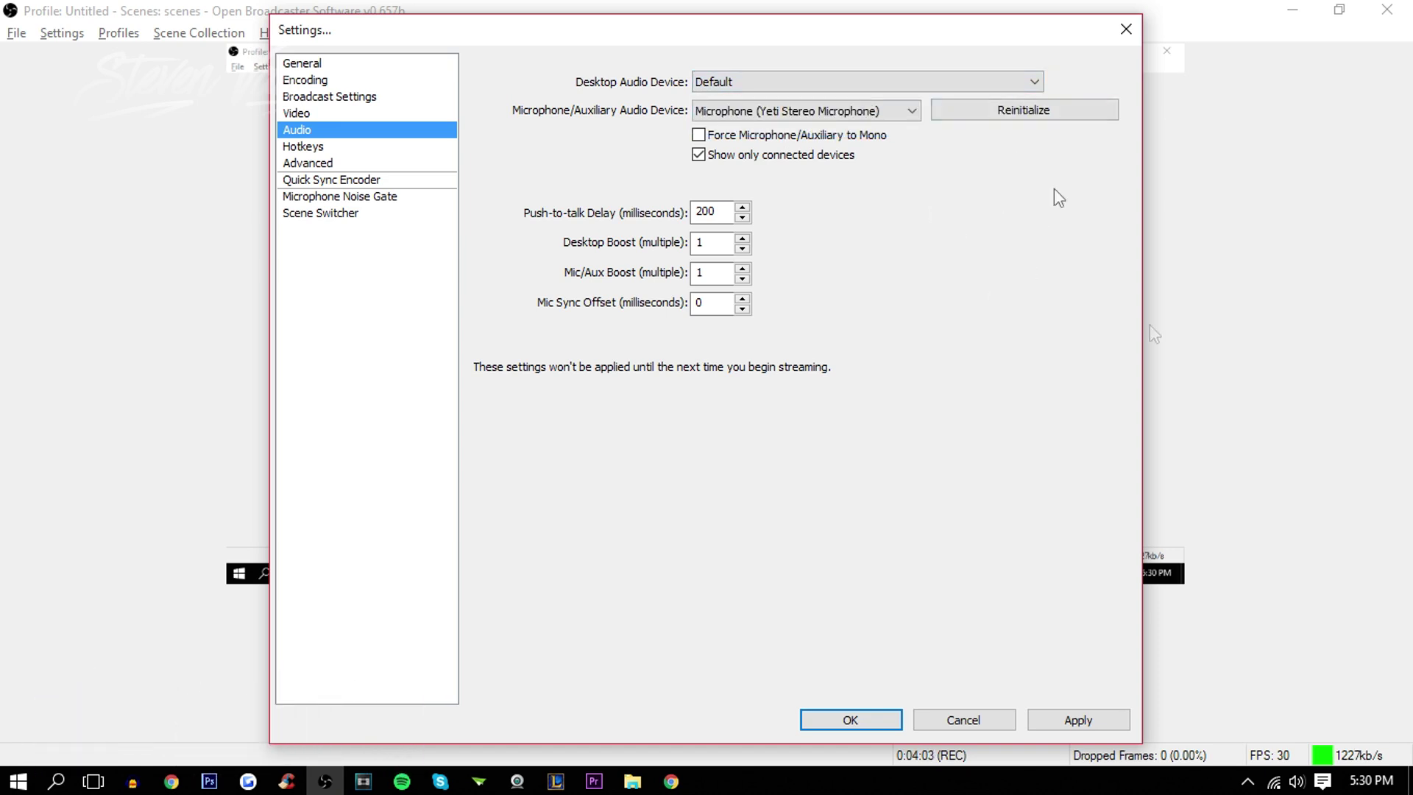
right_click(1297, 781)
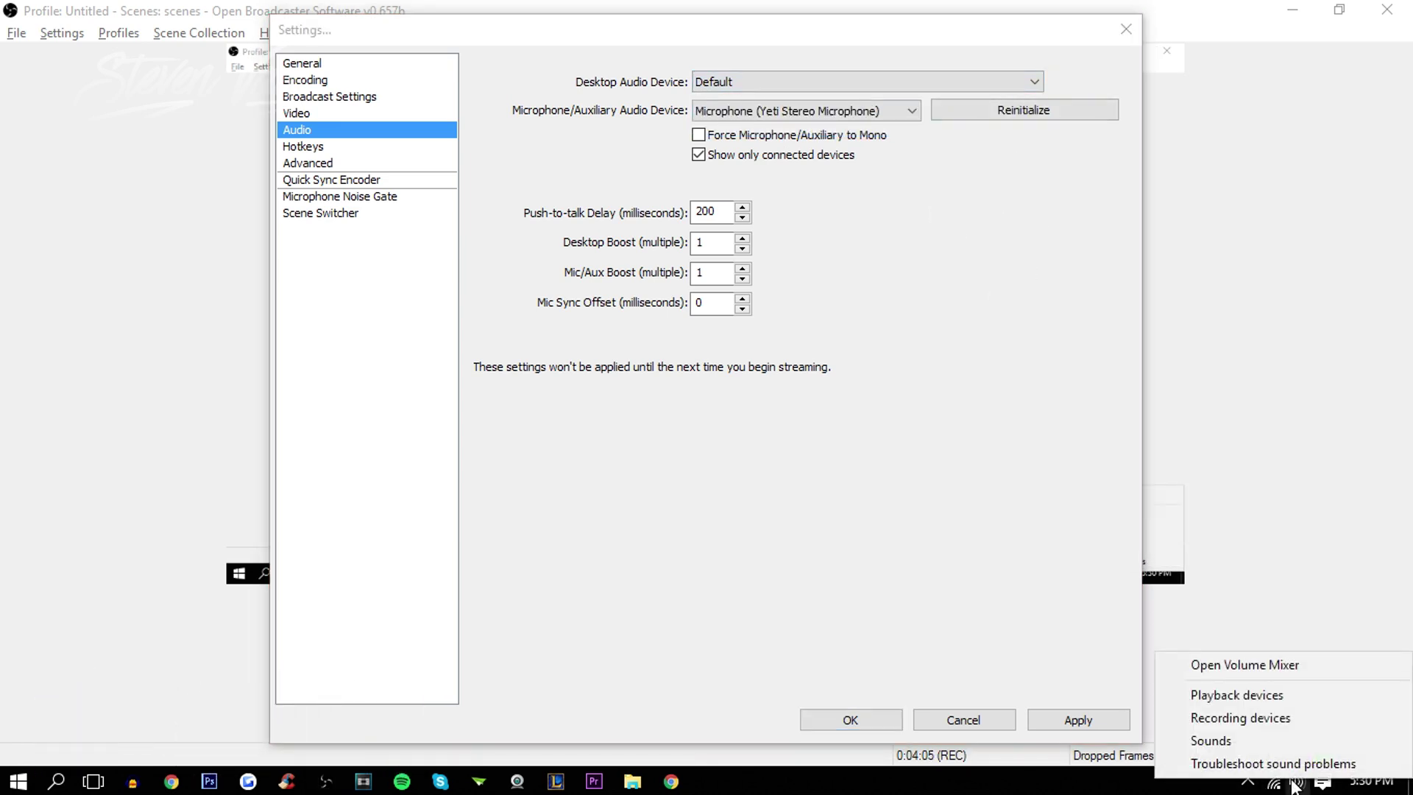
- Check the Windows playback devices, apply the OBS audio settings, and show Hotkeys
left_click(1262, 694)
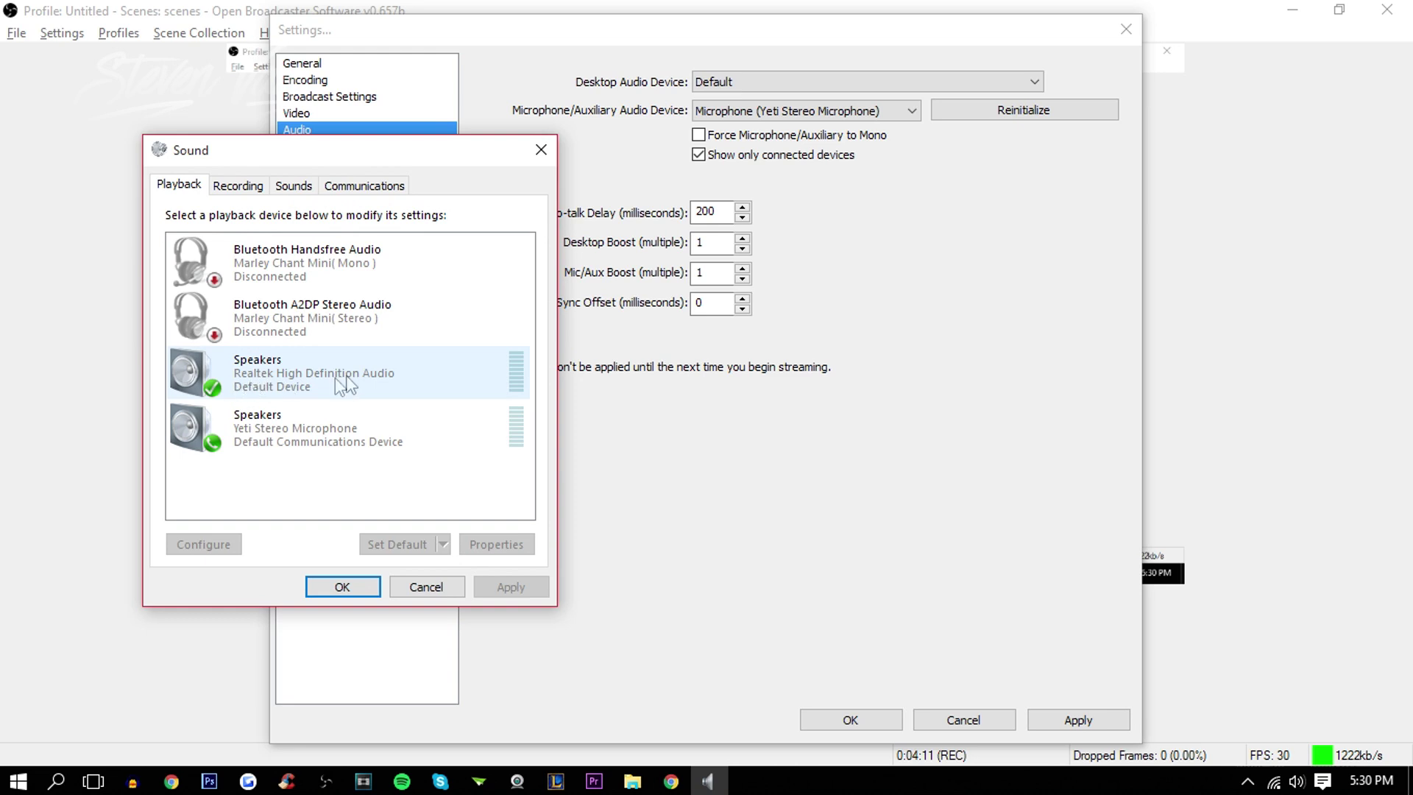
left_click(541, 149)
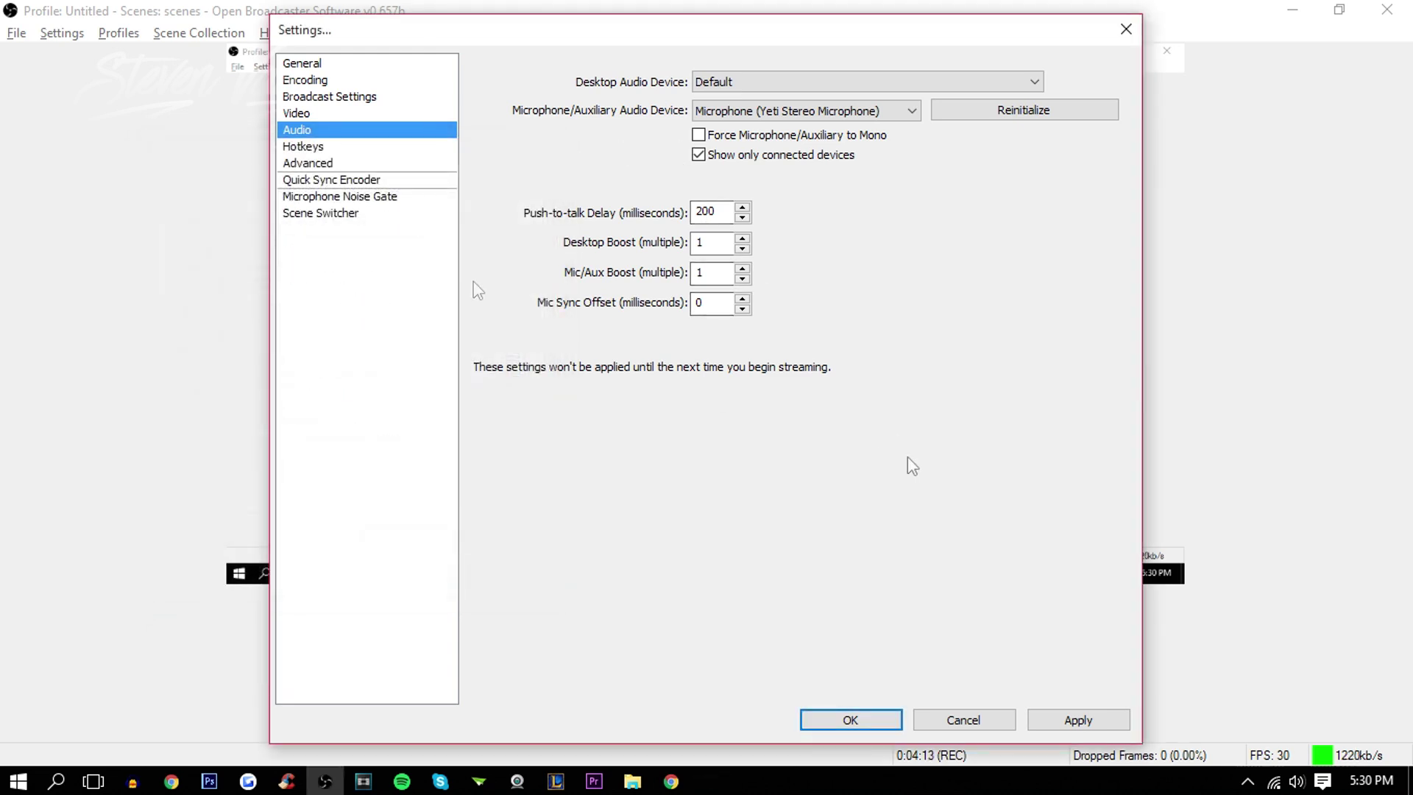
left_click(1068, 718)
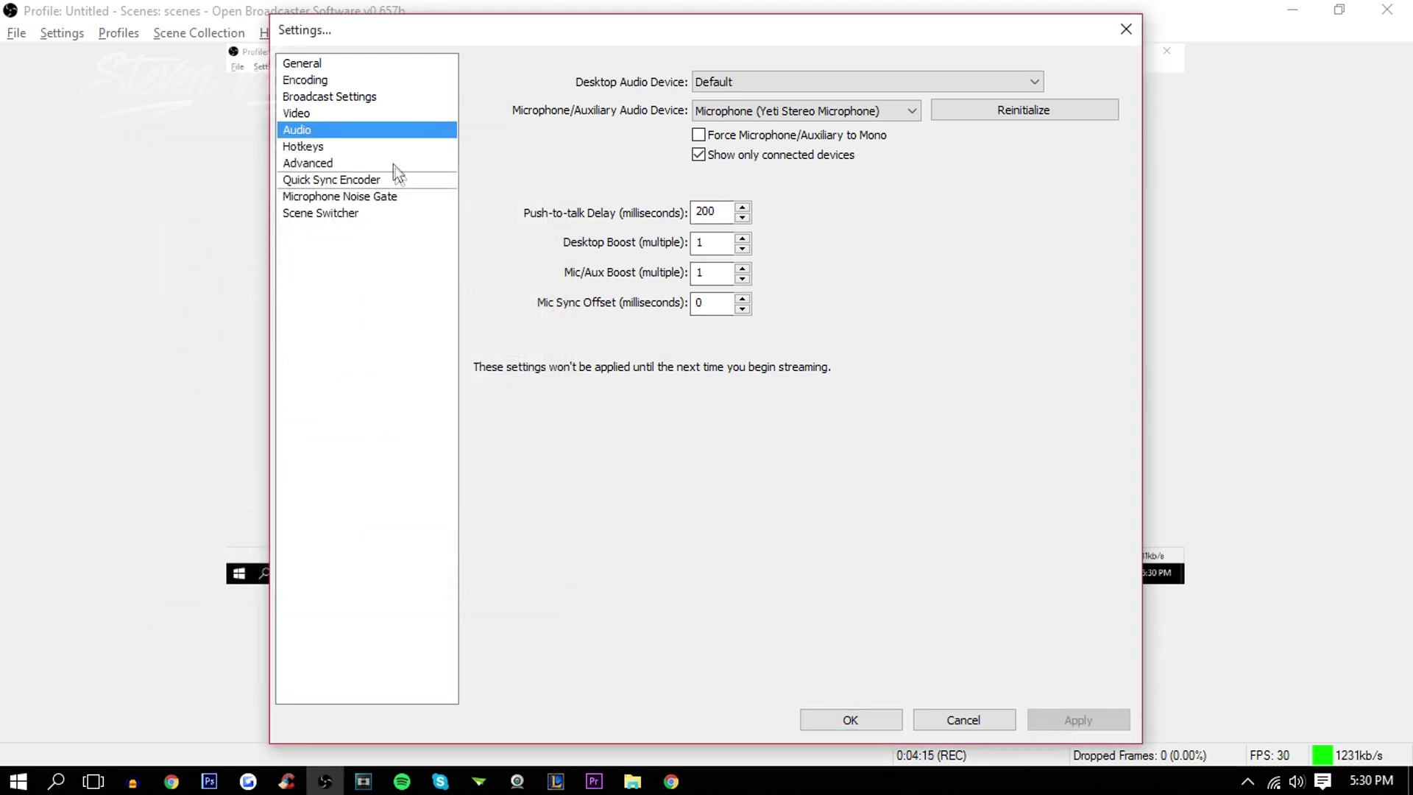
left_click(379, 147)
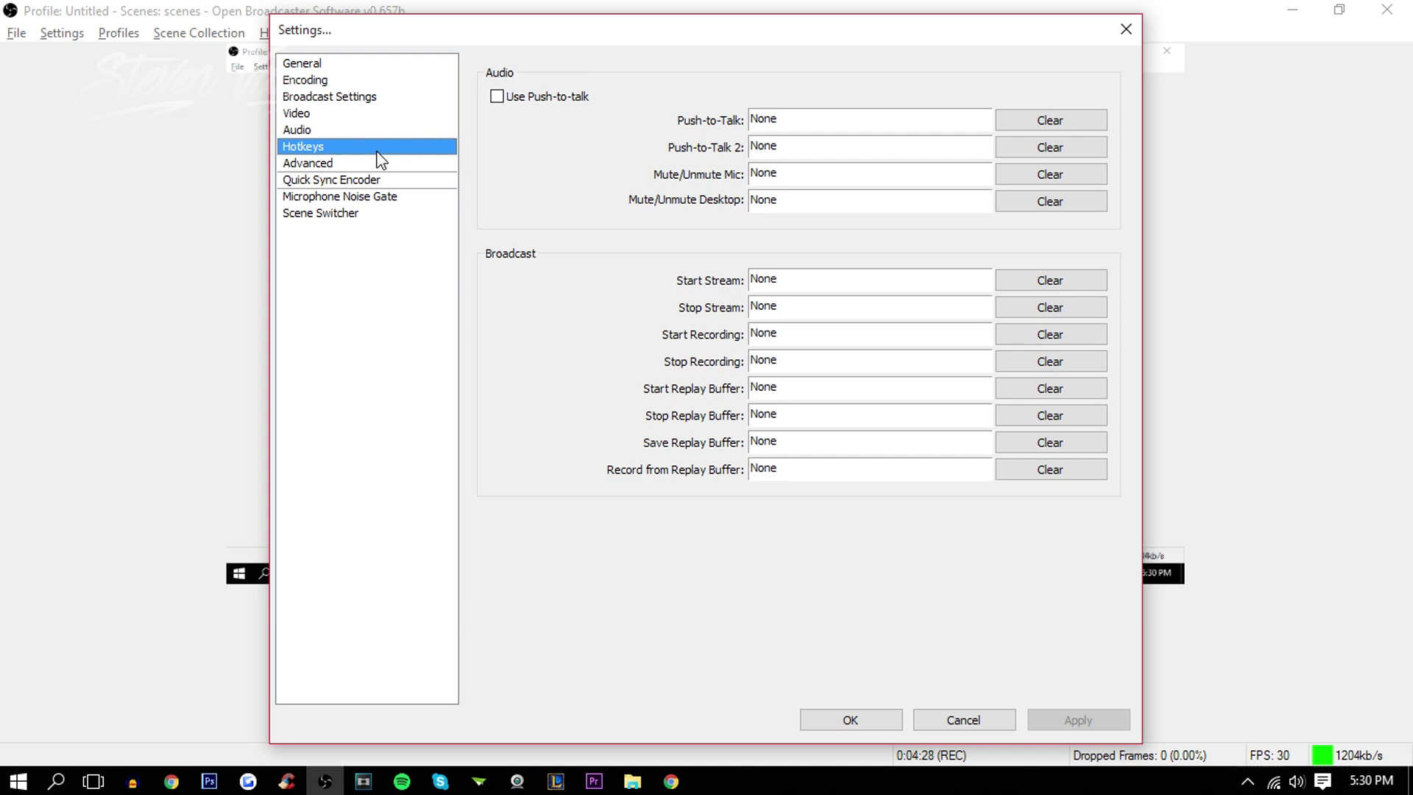
- Look over Advanced and Microphone Noise Gate, recheck Encoding, then close Settings with OK
left_click(380, 163)
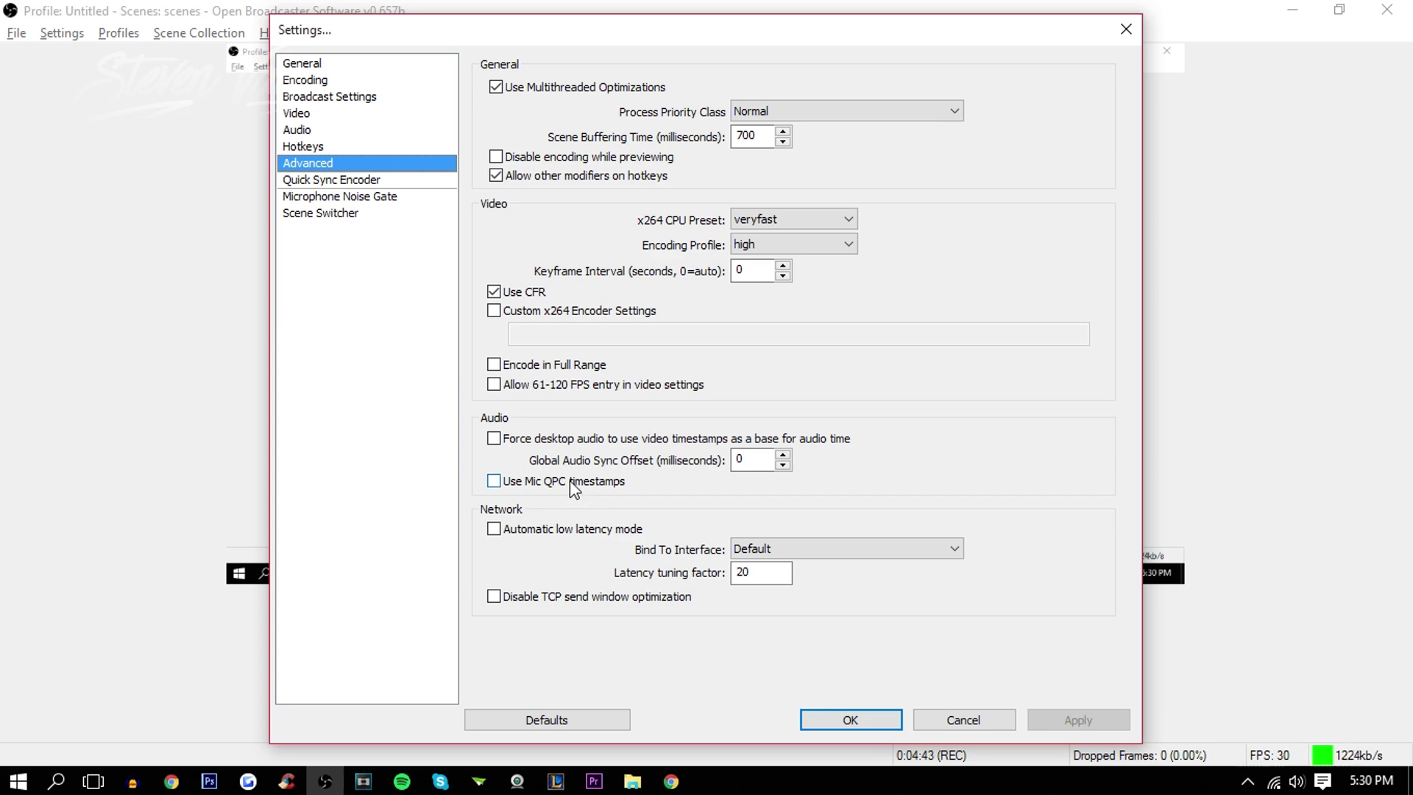
left_click(353, 196)
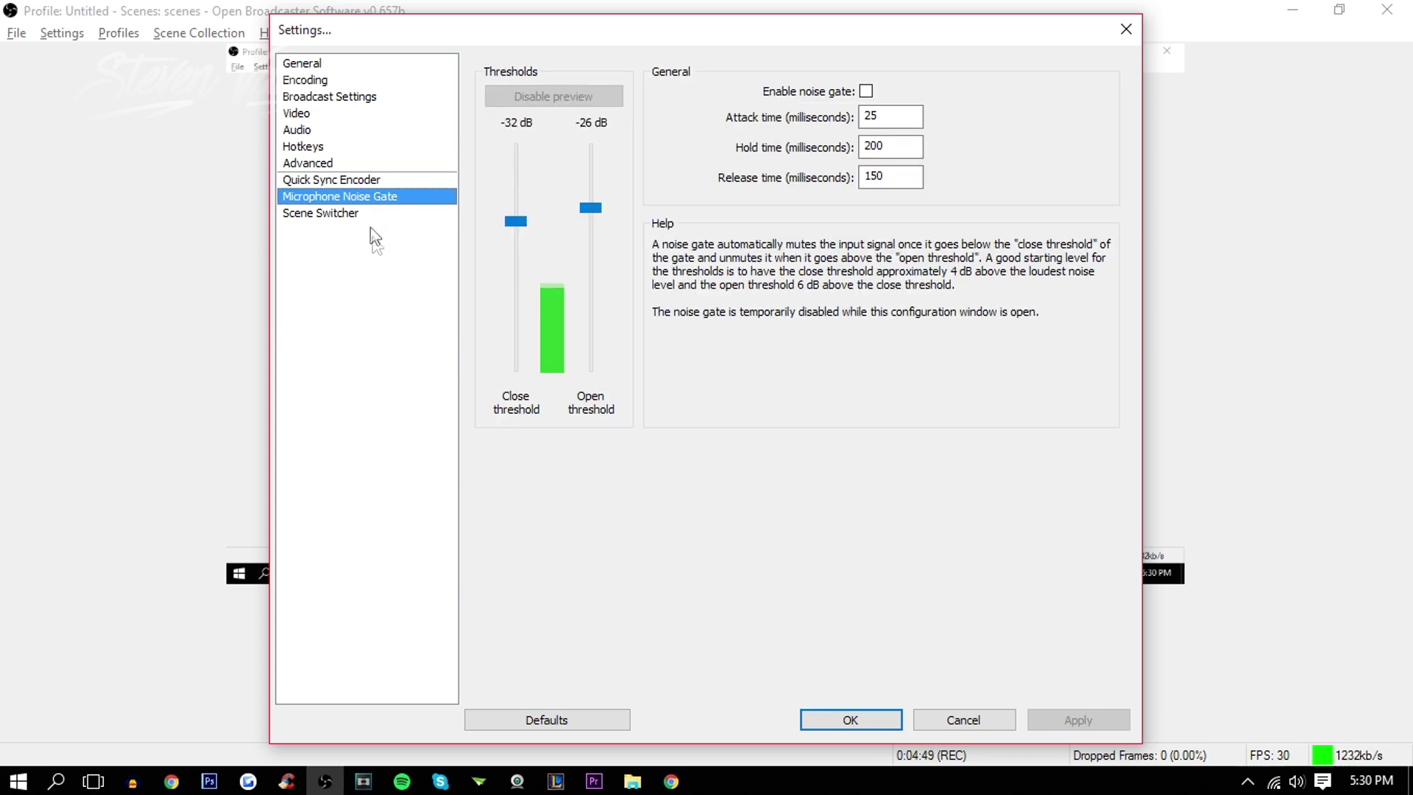
left_click_drag(371, 230, 363, 76)
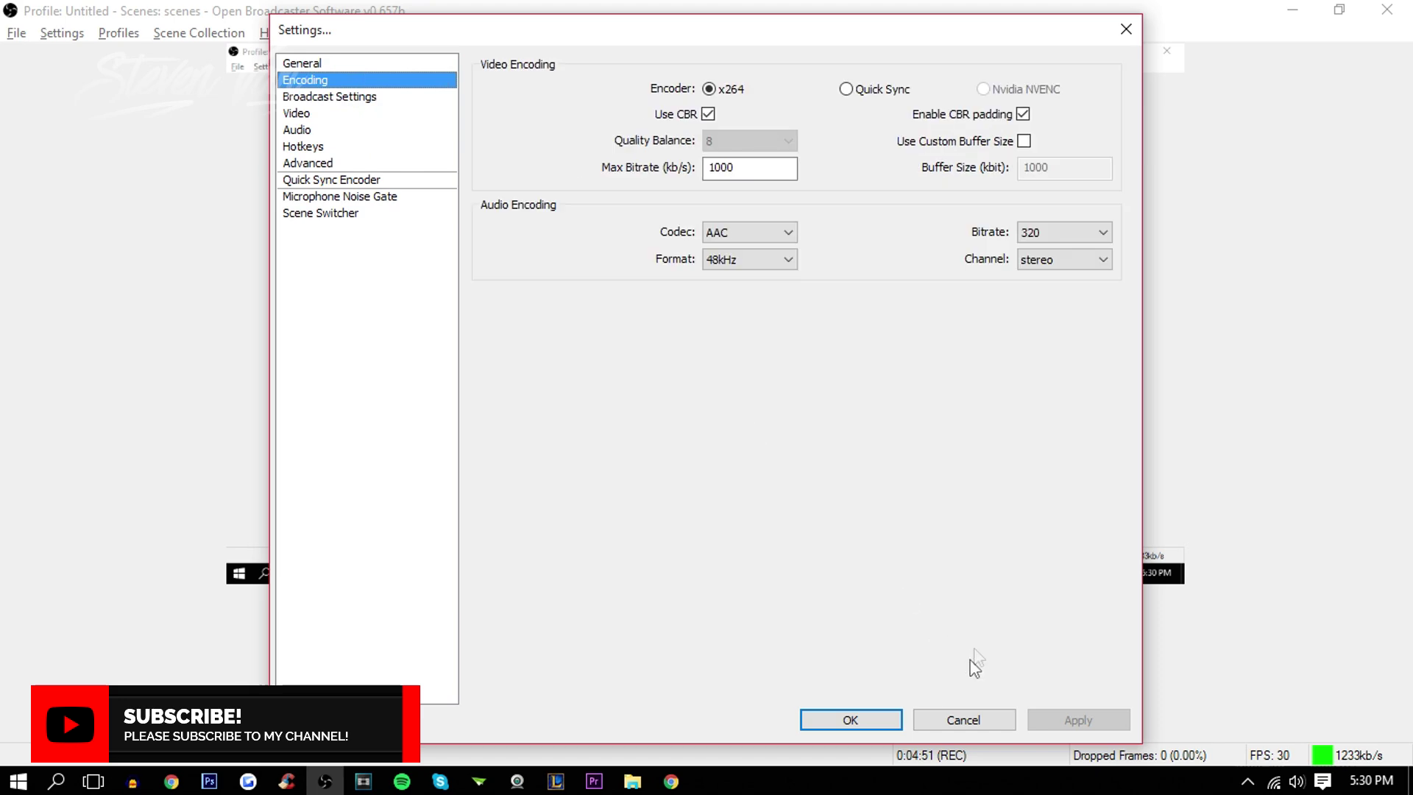
left_click(874, 716)
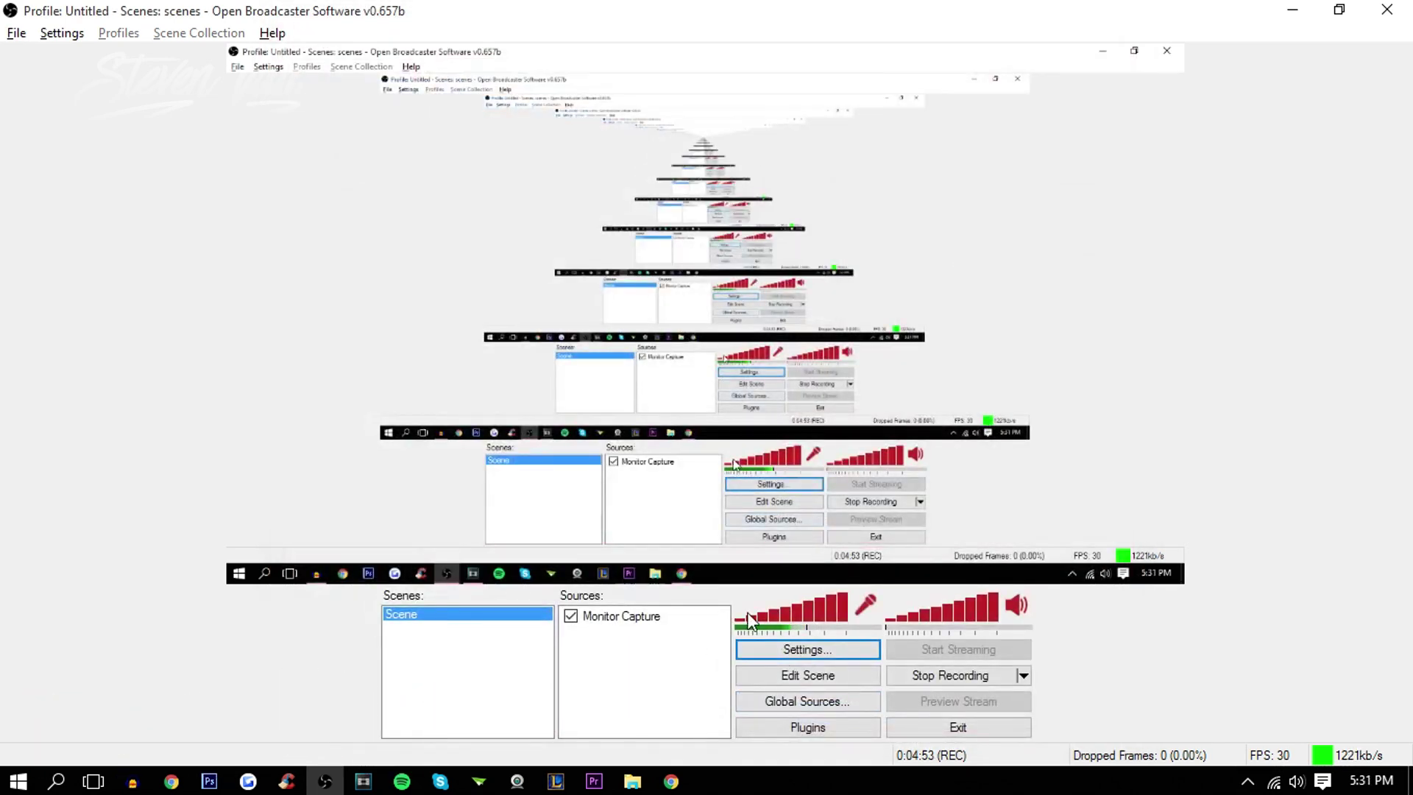